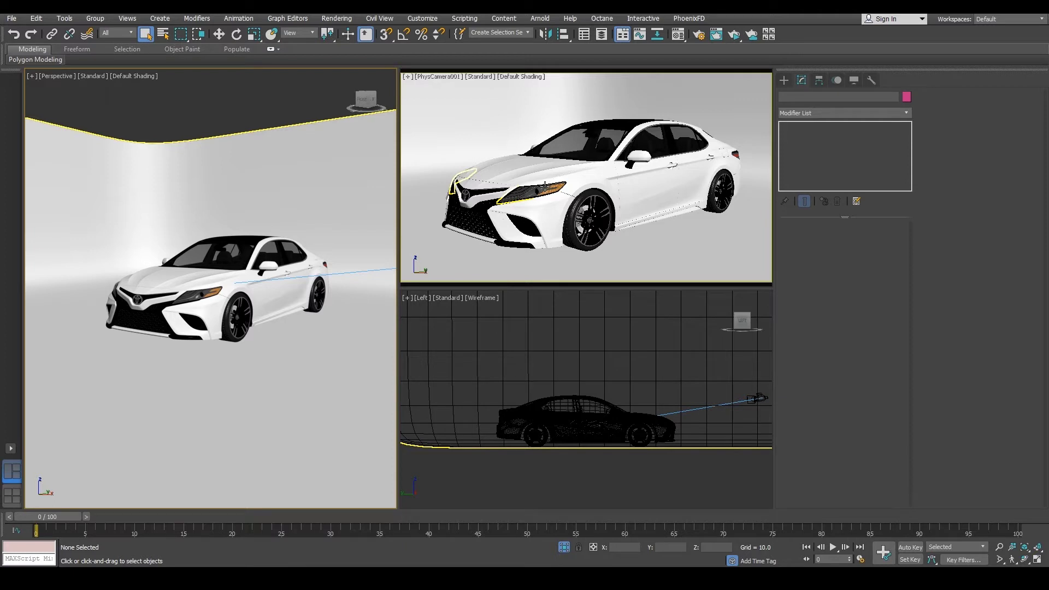
- Confirm finalRender's GPU Settings use the GeForce GTX 1080 Ti and the CPU
left_click(336, 18)
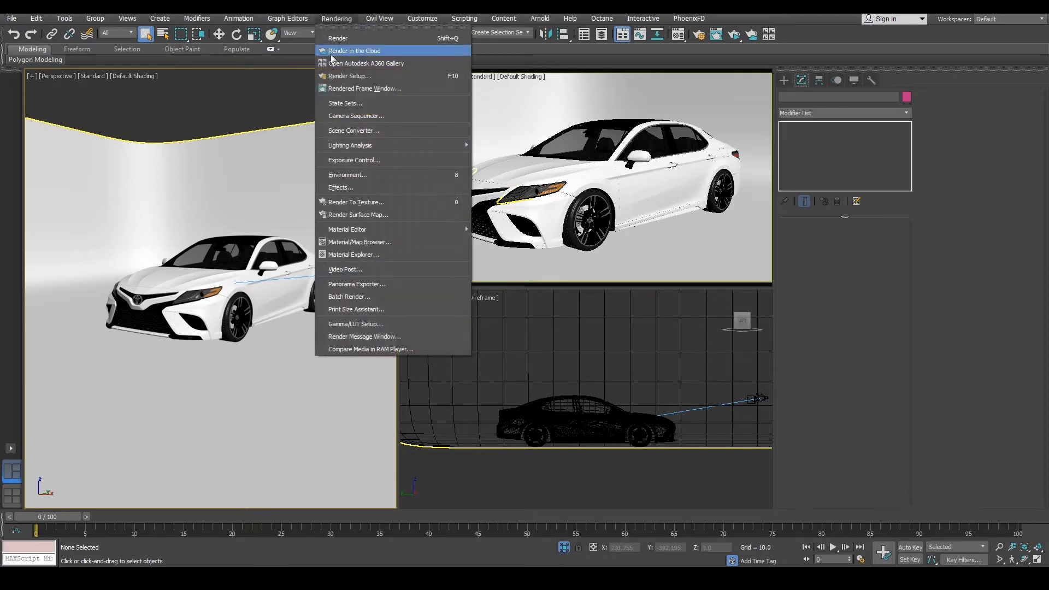
left_click(335, 73)
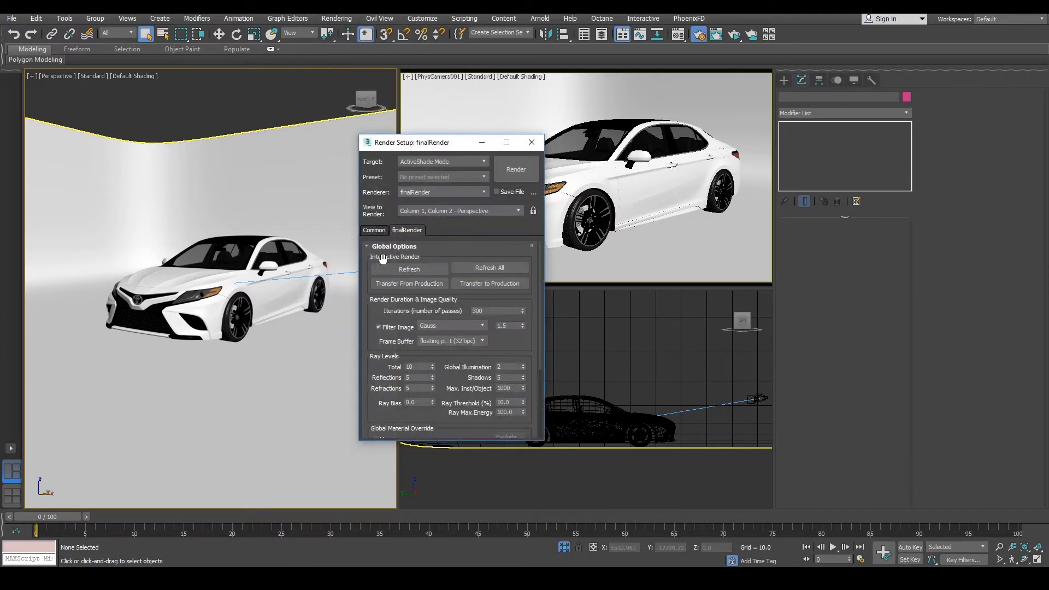
scroll(361, 313, "down", 5)
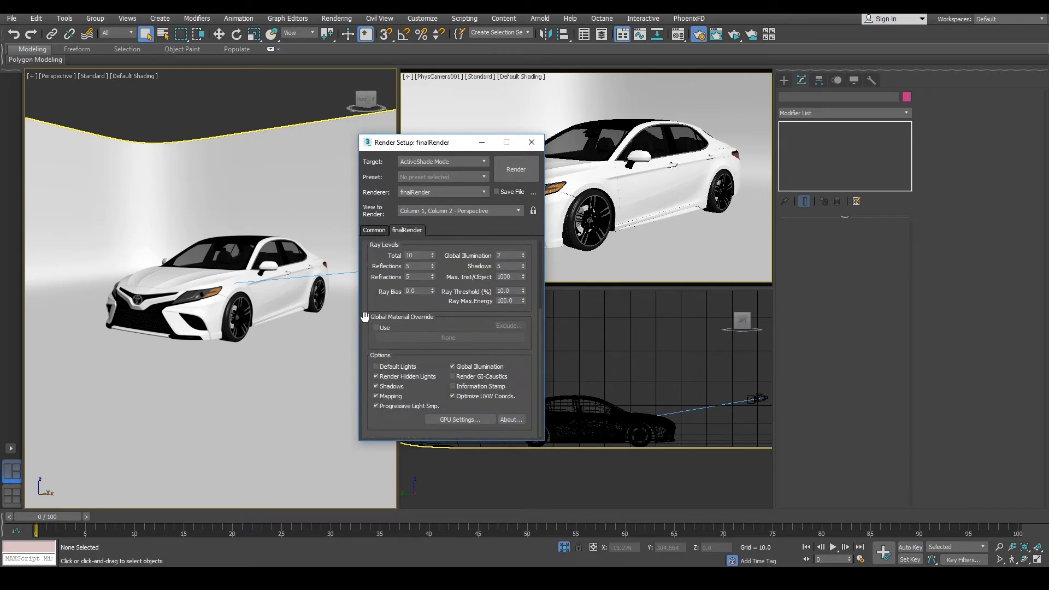
left_click(450, 419)
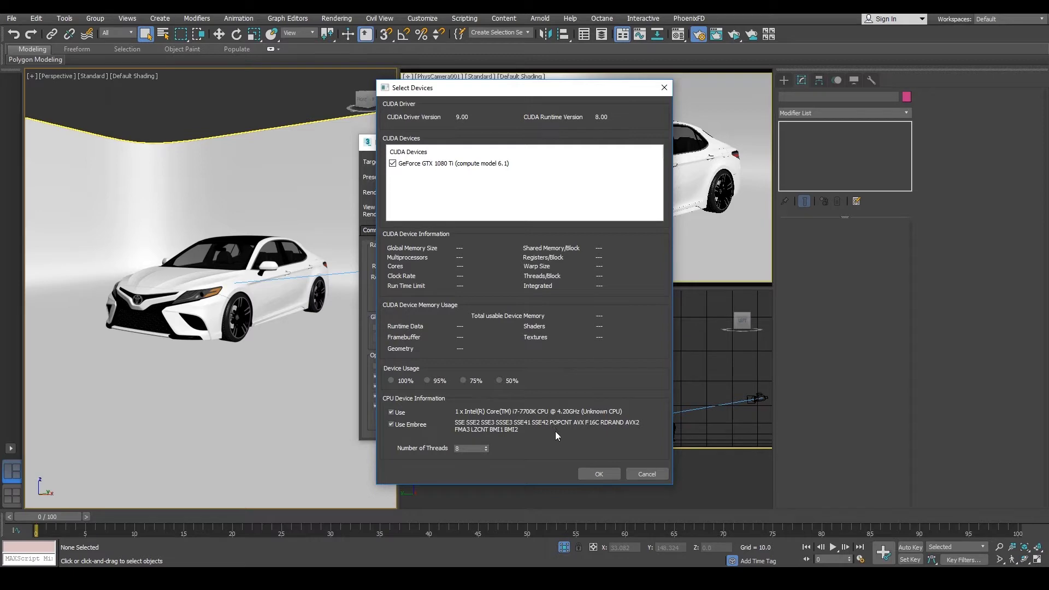
left_click(606, 474)
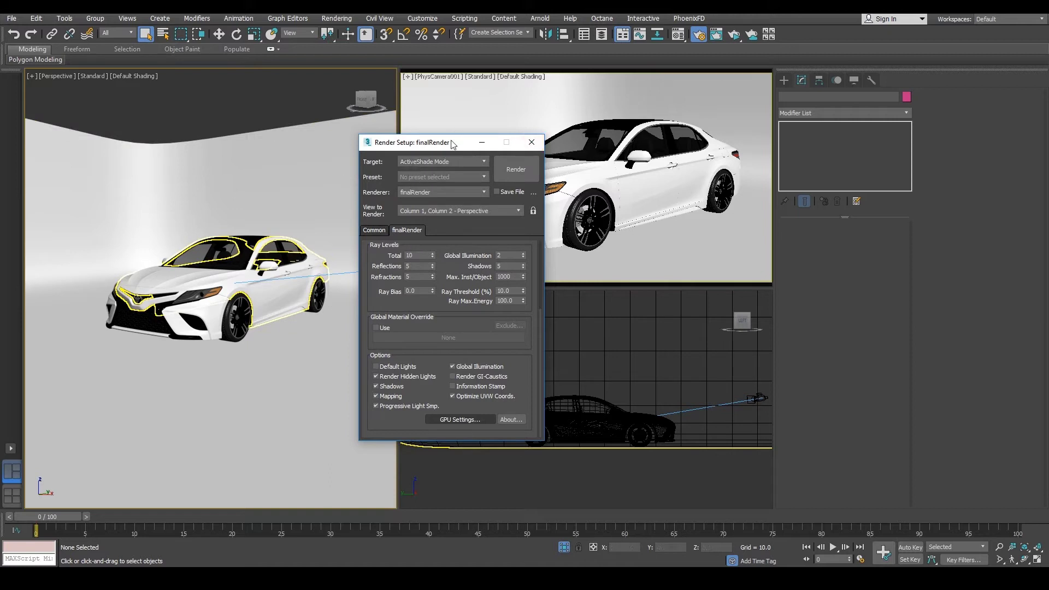
- Close Render Setup and make the physical camera view active
left_click_drag(451, 143, 255, 171)
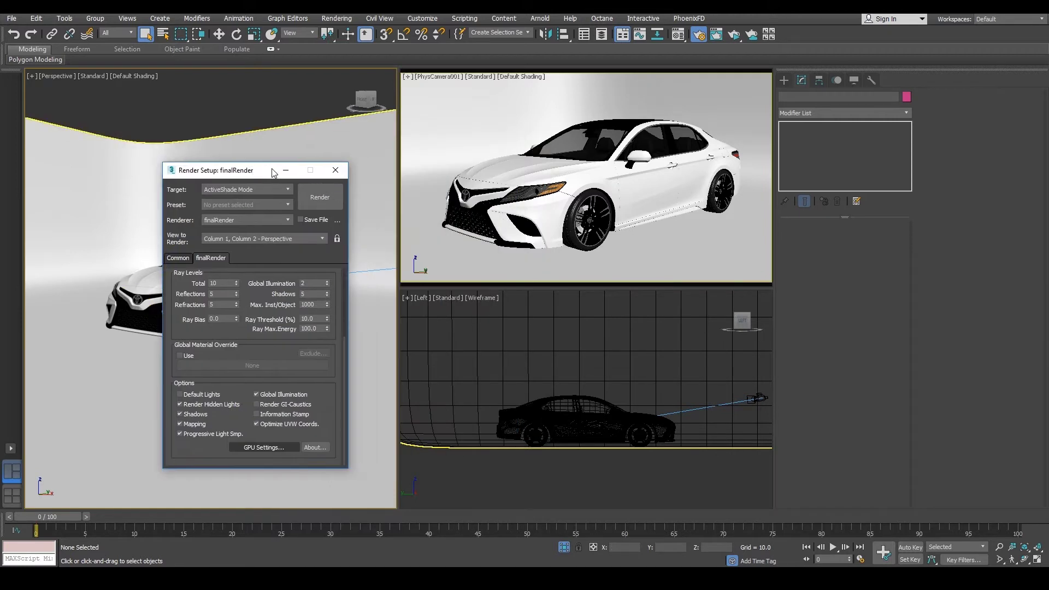
left_click(338, 170)
left_click(446, 79)
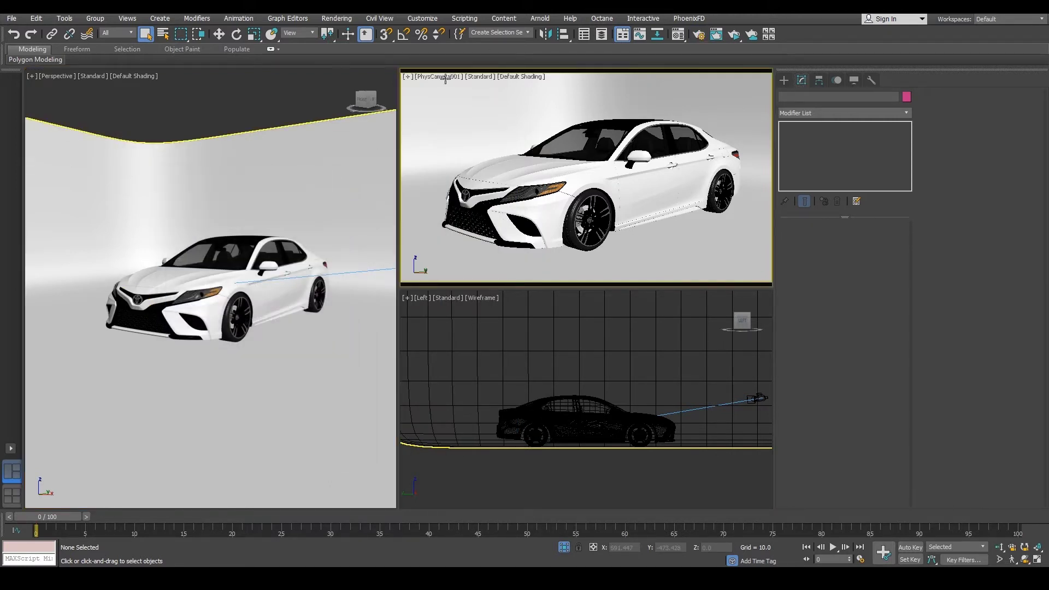
- Switch the PhysCamera001 viewport to an Extended Viewports > ActiveShade preview
left_click(445, 78)
mouse_move(529, 245)
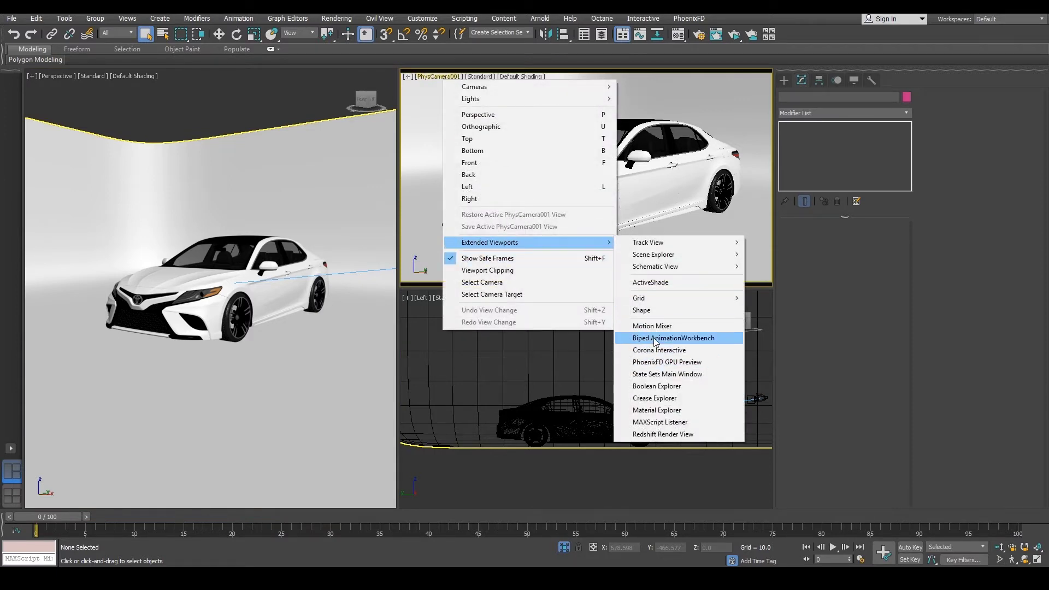
left_click(661, 284)
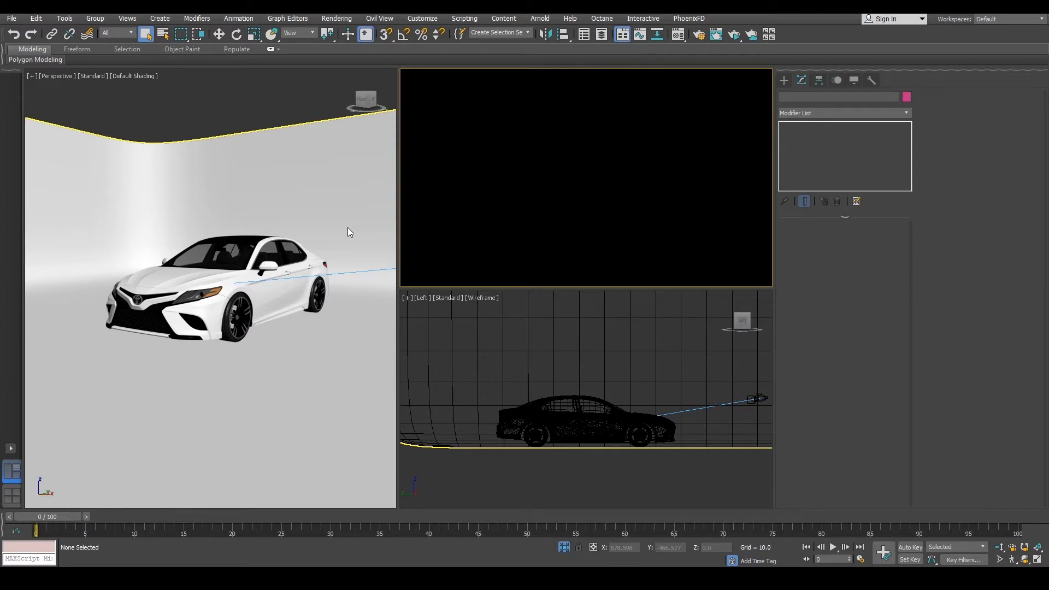
- Browse the scene object list with H and cancel without selecting anything
key("h")
left_click_drag(244, 109, 245, 258)
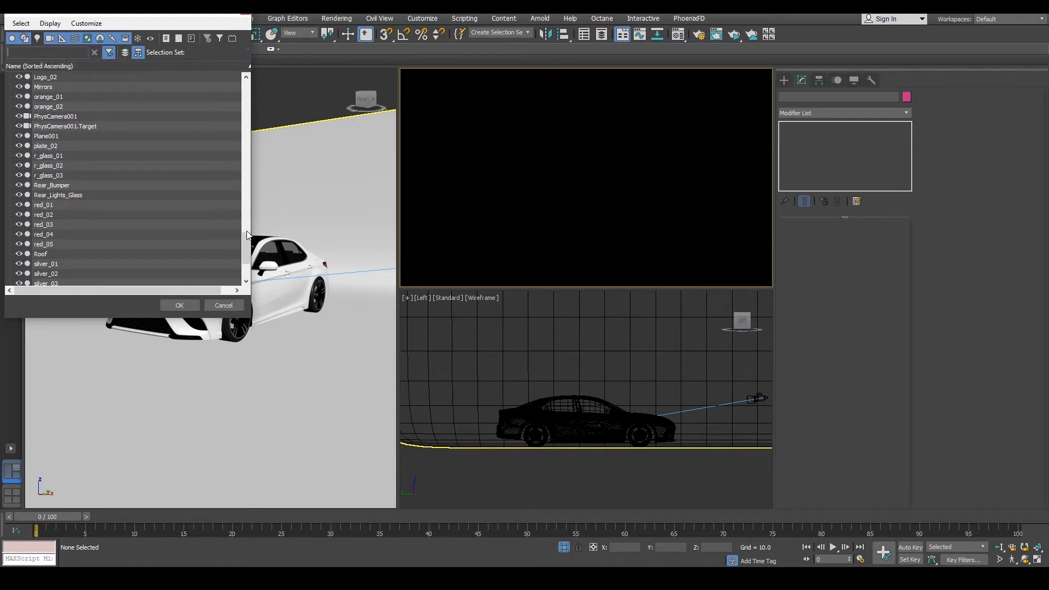
left_click_drag(246, 235, 236, 261)
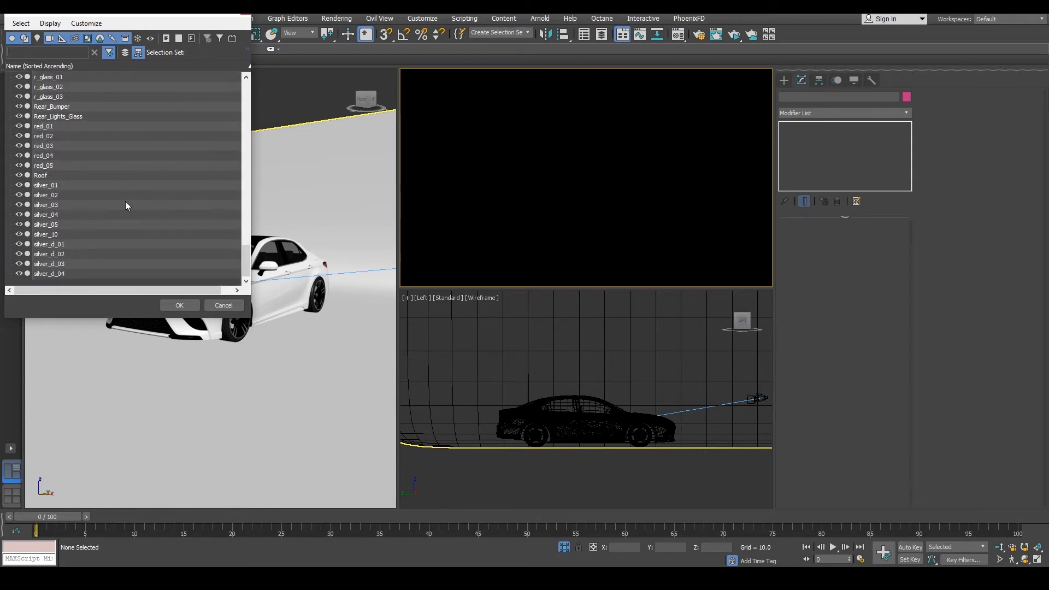
scroll(124, 219, "up", 4)
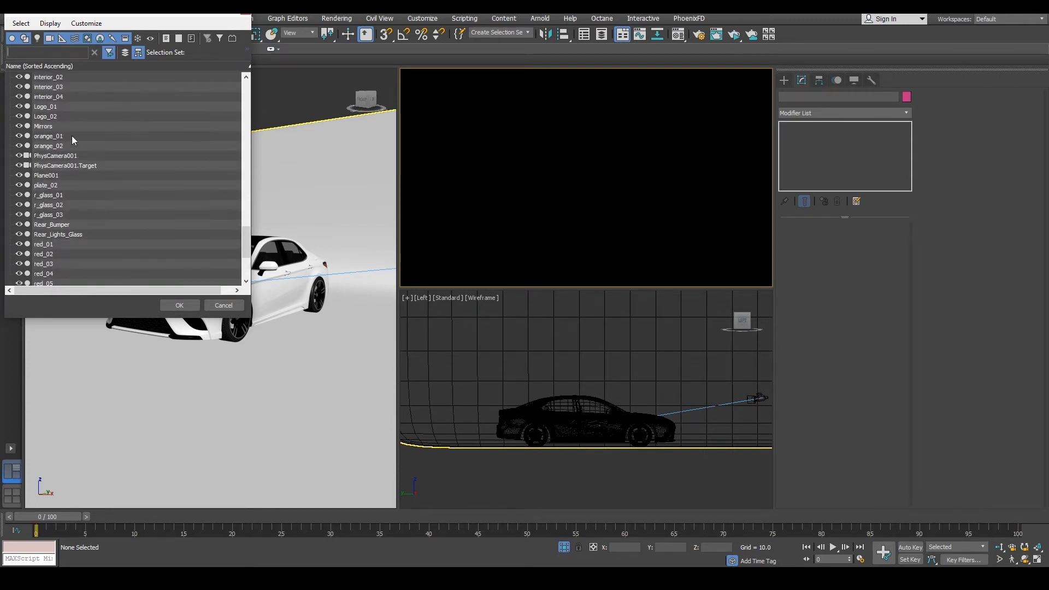
left_click(230, 305)
- Unhide Sky Light Fabric through Unhide by Name and select it
right_click(205, 107)
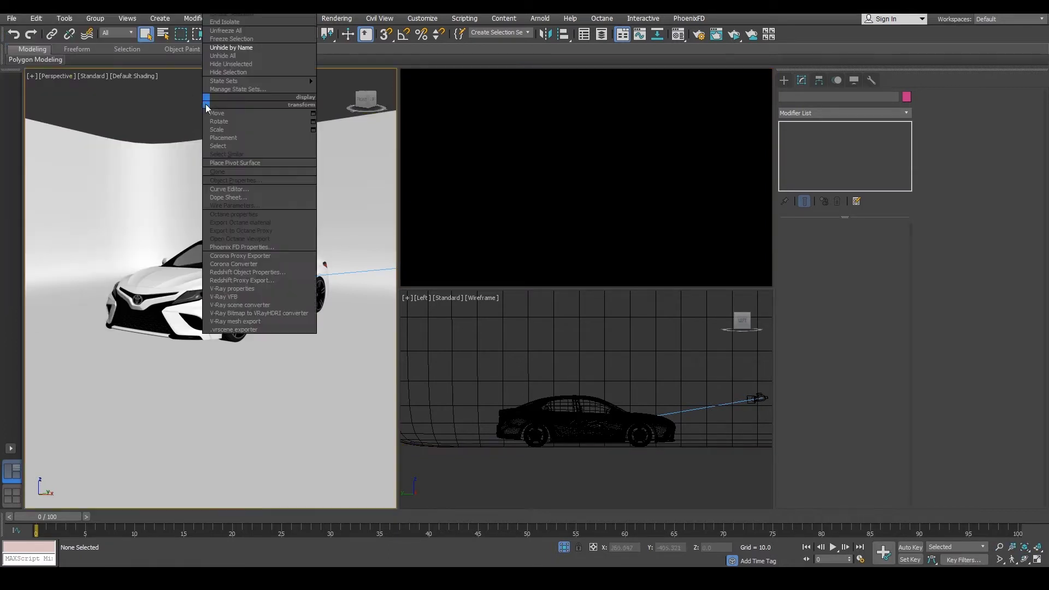
left_click(233, 48)
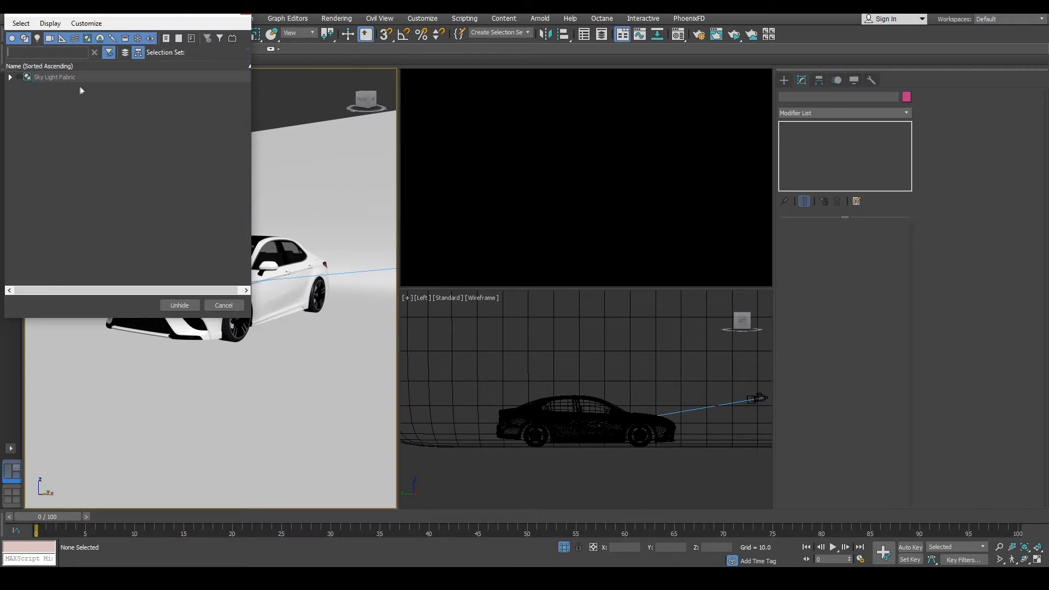
left_click(47, 77)
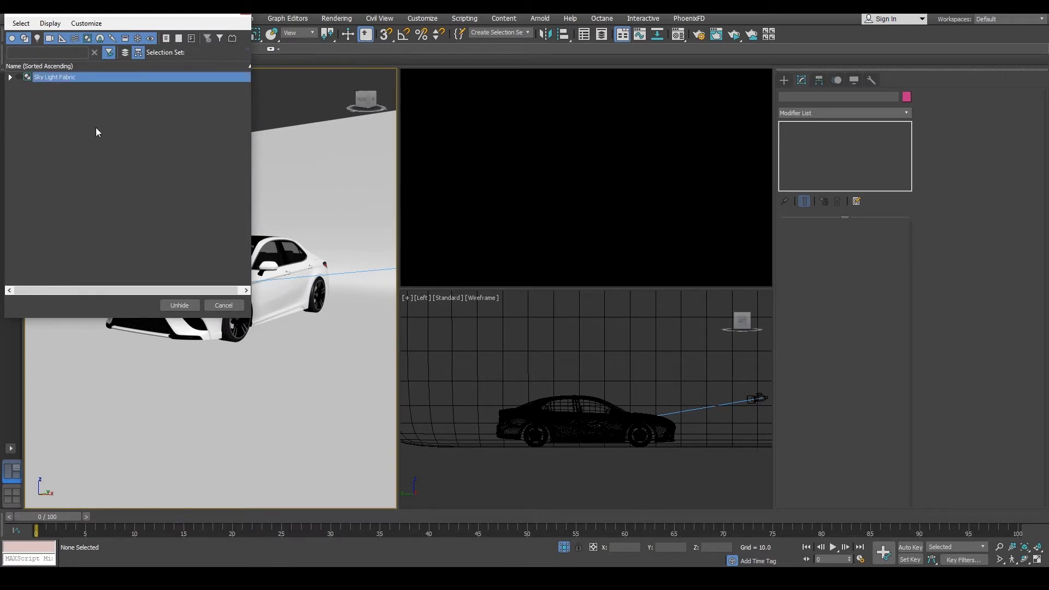
left_click(177, 305)
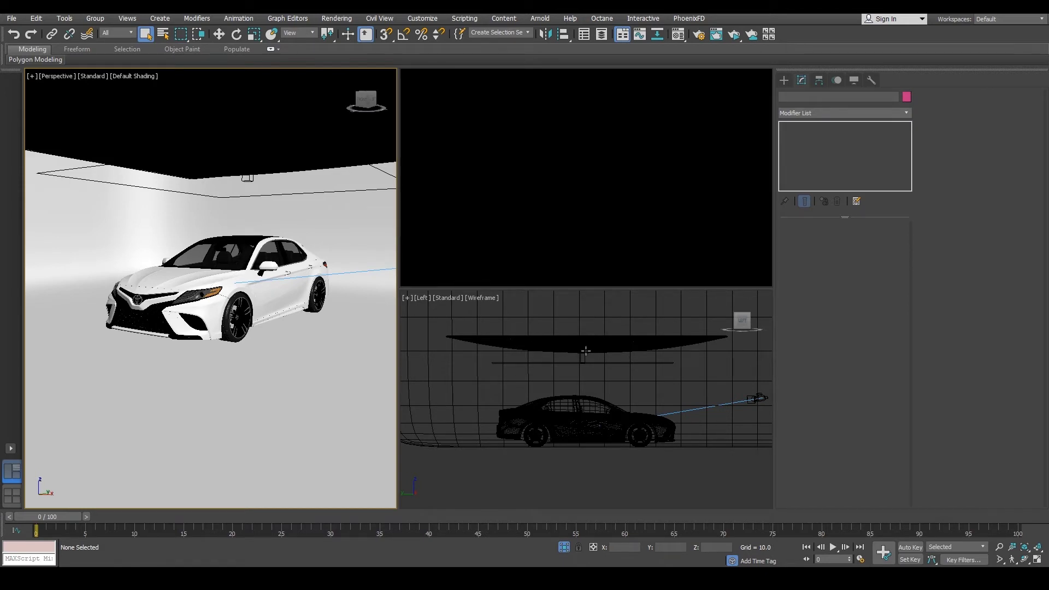
left_click(585, 350)
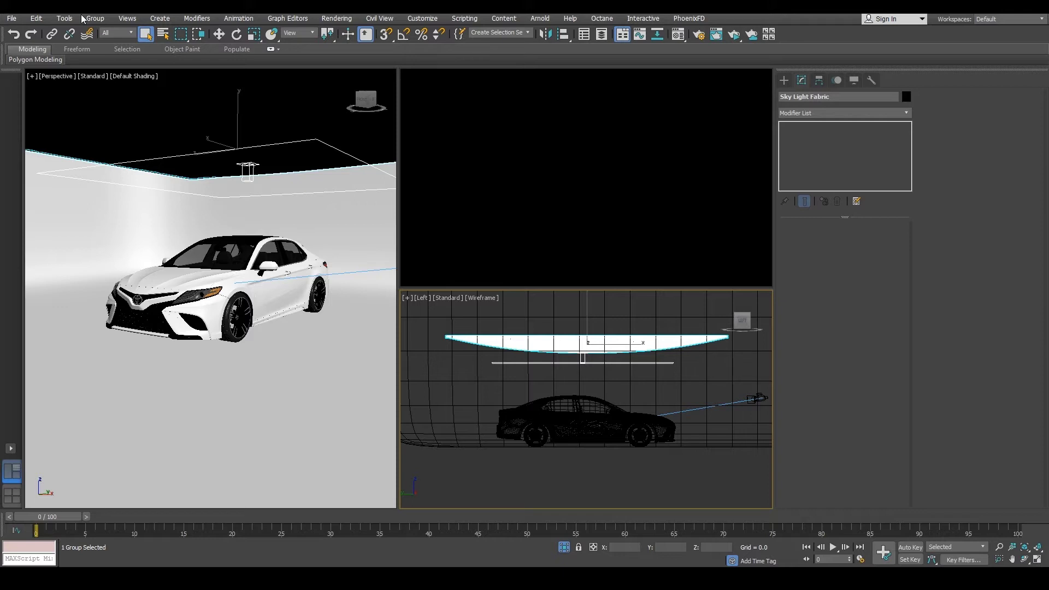
- Switch on the fRAreaLight under the fabric panel and reopen Render Setup with F10
left_click(347, 171)
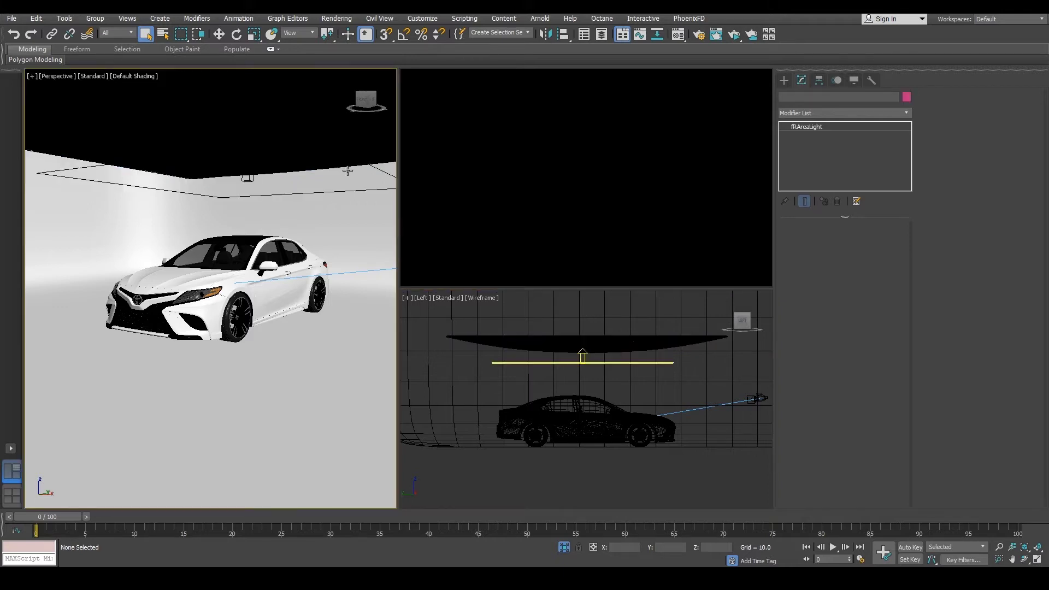
left_click(348, 171)
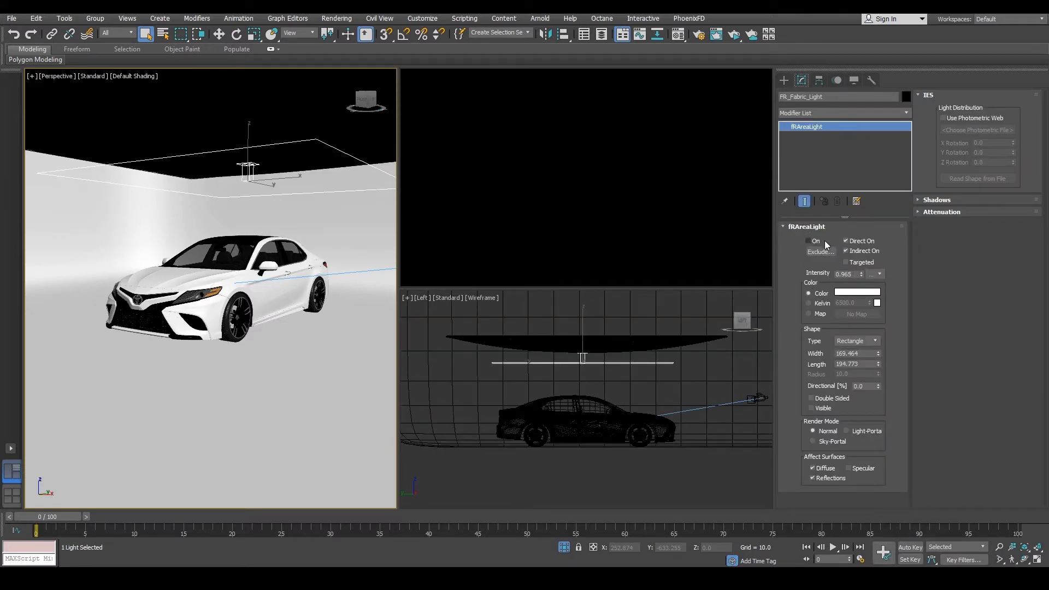
left_click(809, 240)
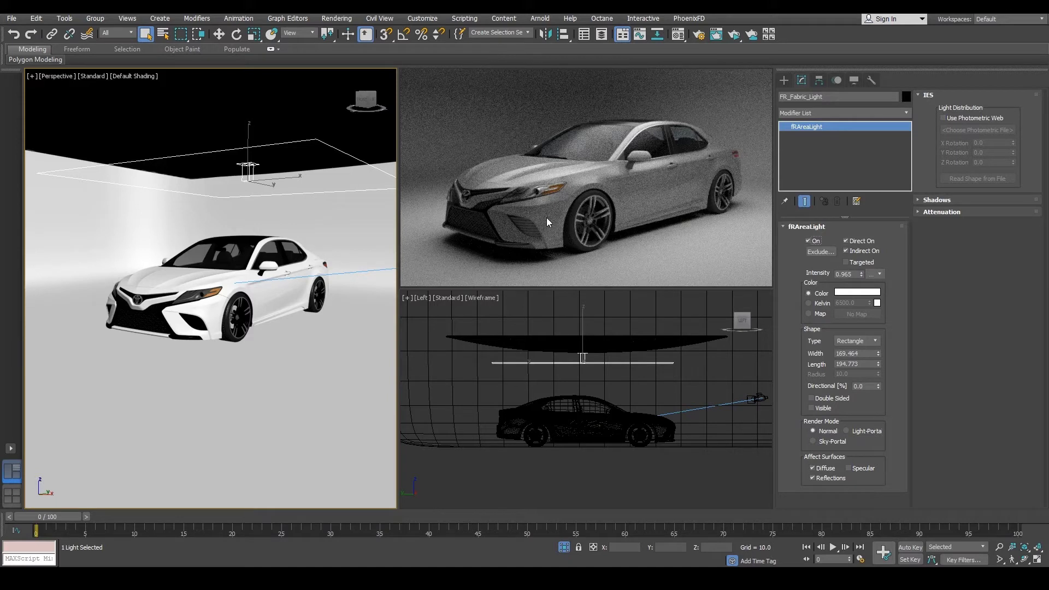
key("F10")
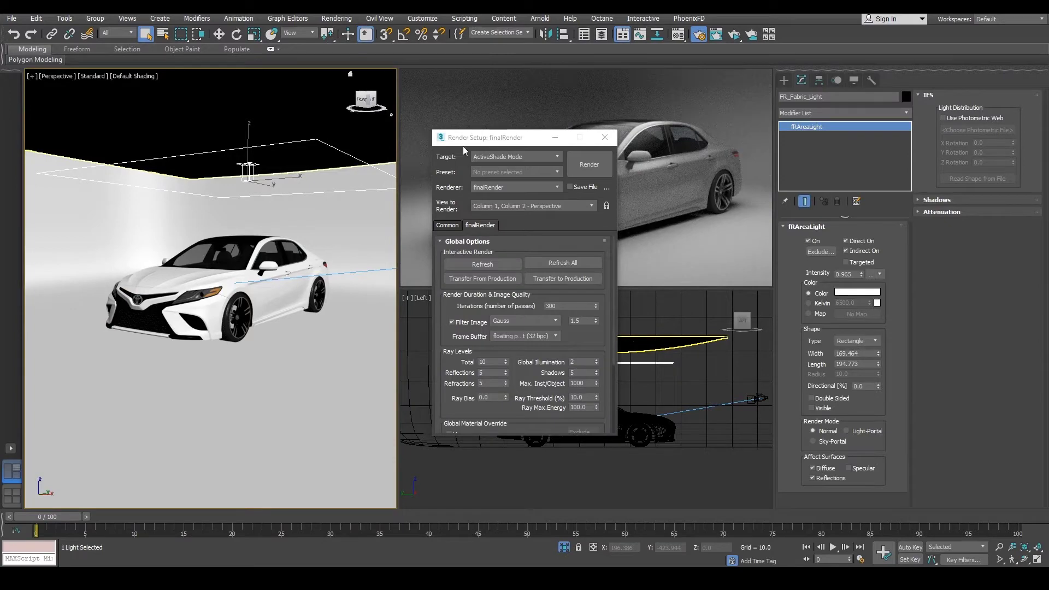
- Set finalRender's ActiveShade iterations to 150 and close Render Setup
left_click_drag(497, 139, 238, 149)
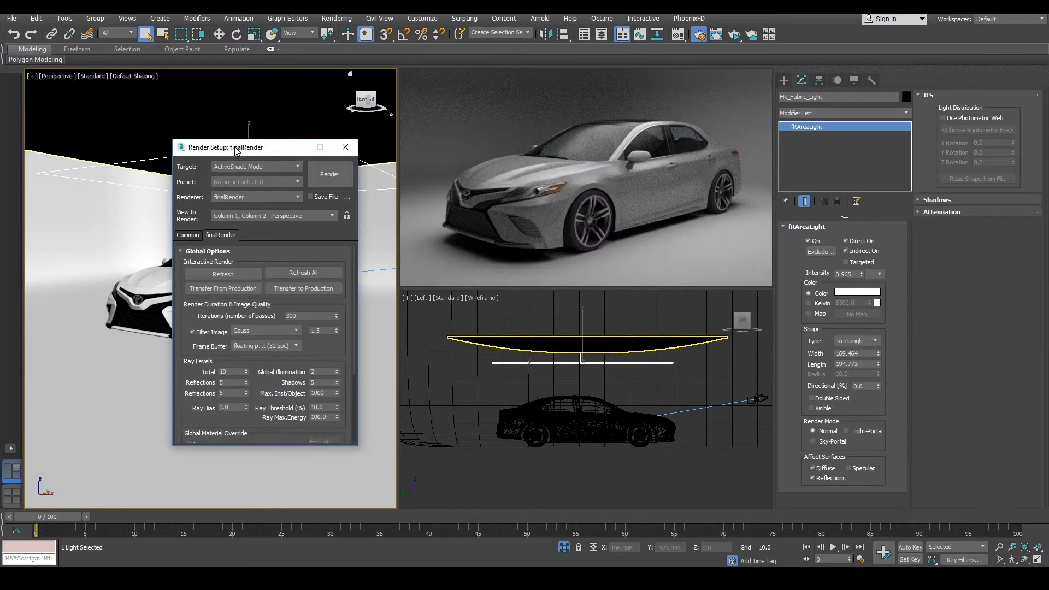
double_click(309, 317)
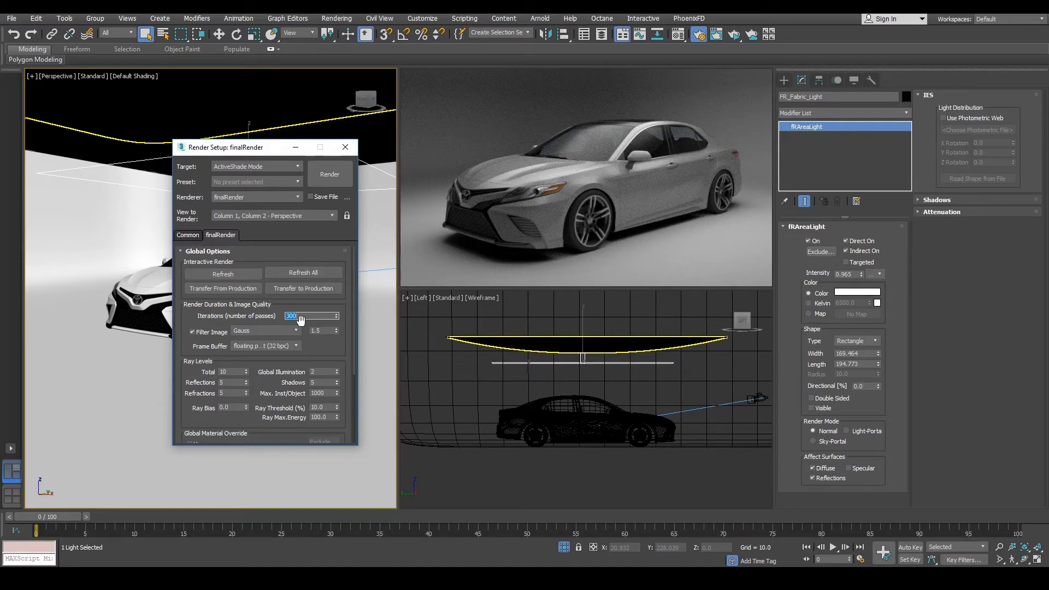
type("150")
key("Return")
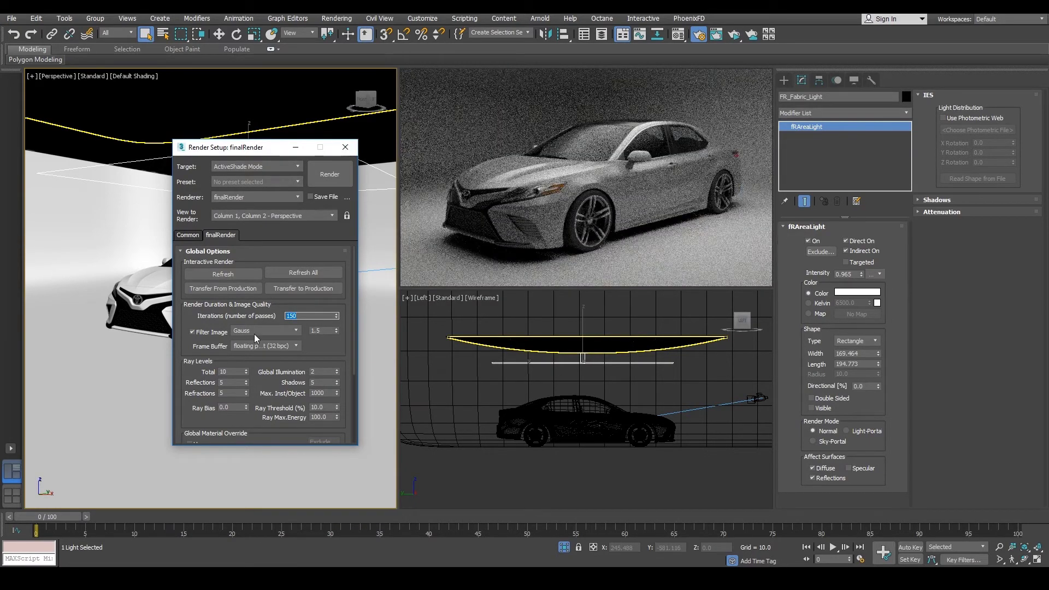
left_click(345, 147)
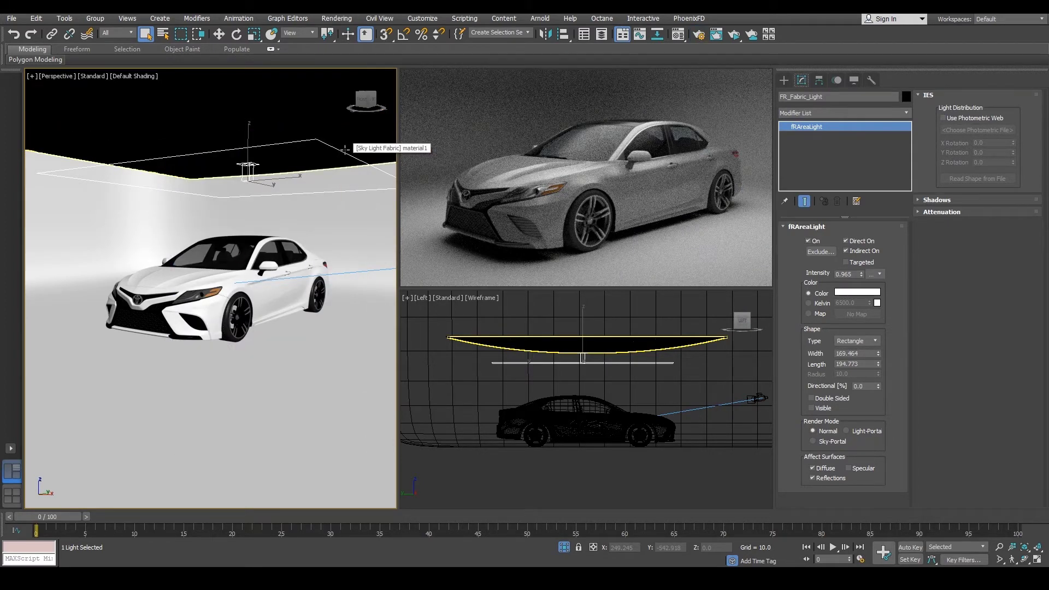
key("w")
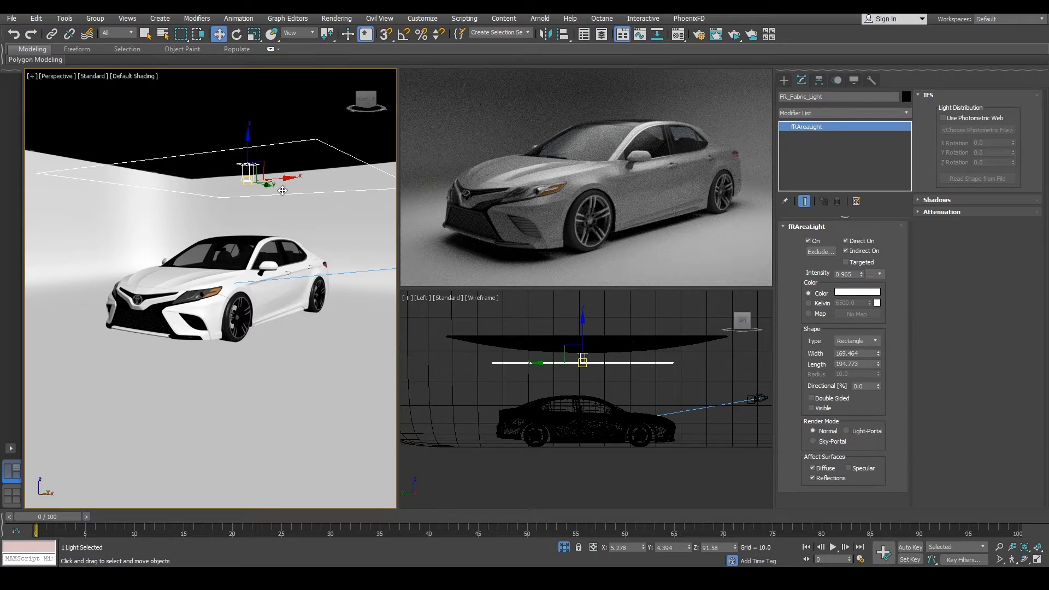
- Slide the area light back and forth along the ceiling, testing spots in ActiveShade
left_click_drag(288, 175, 379, 186)
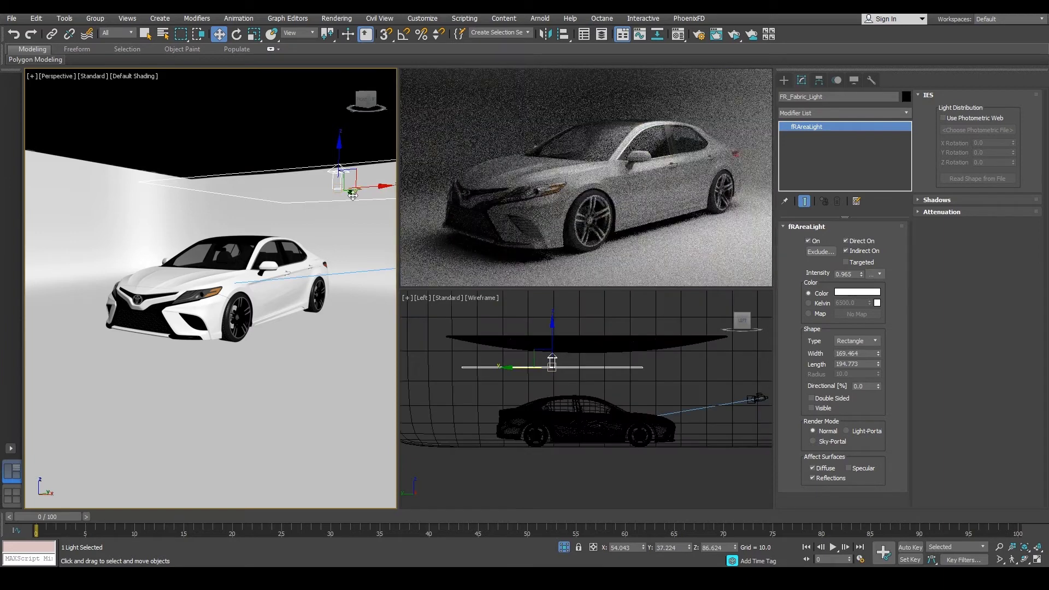
left_click_drag(338, 178, 225, 175)
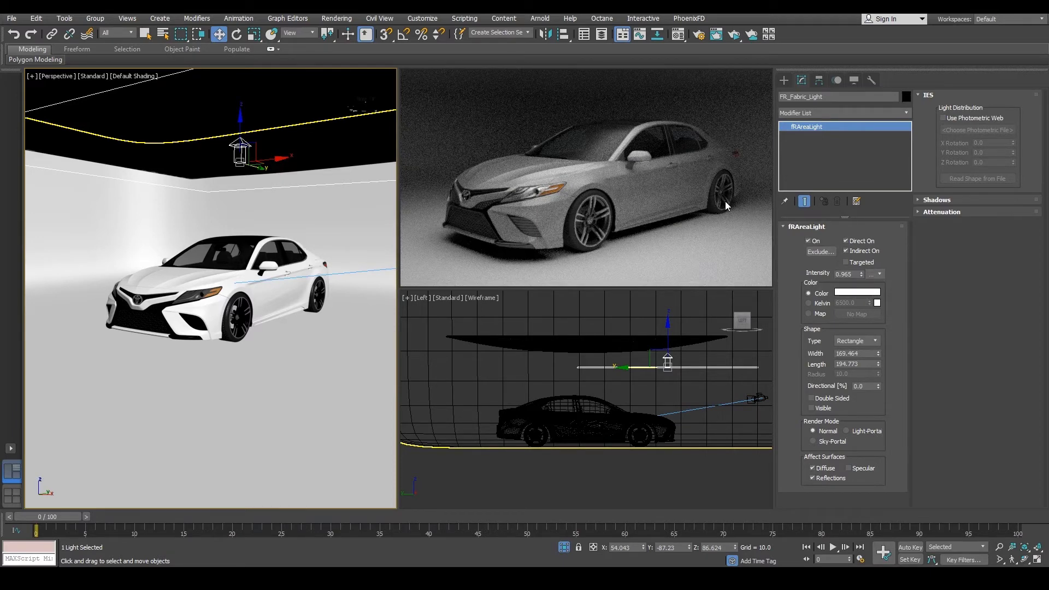
left_click_drag(256, 169, 365, 193)
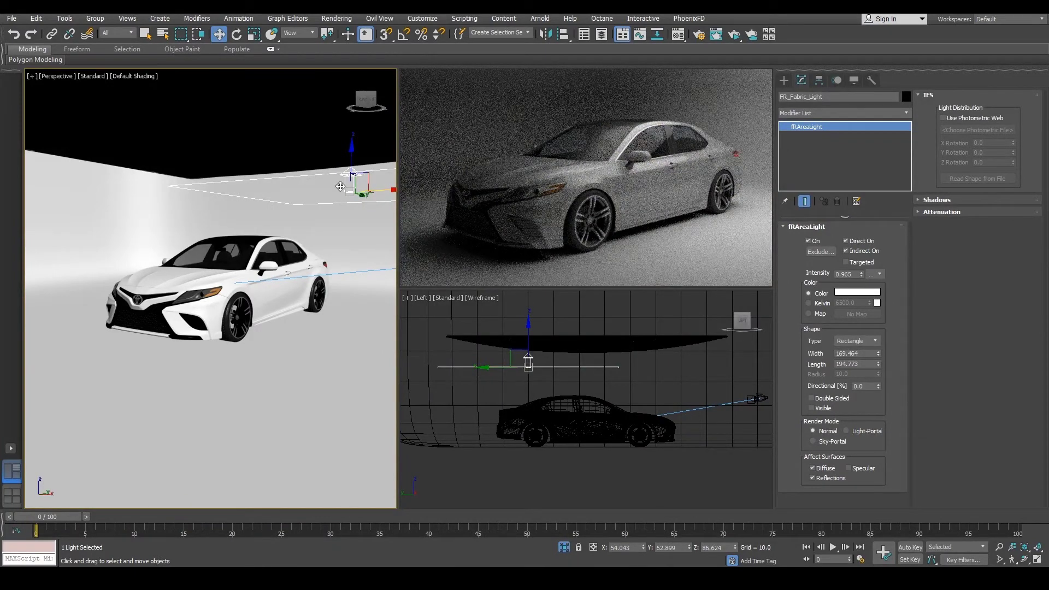
left_click_drag(373, 193, 253, 208)
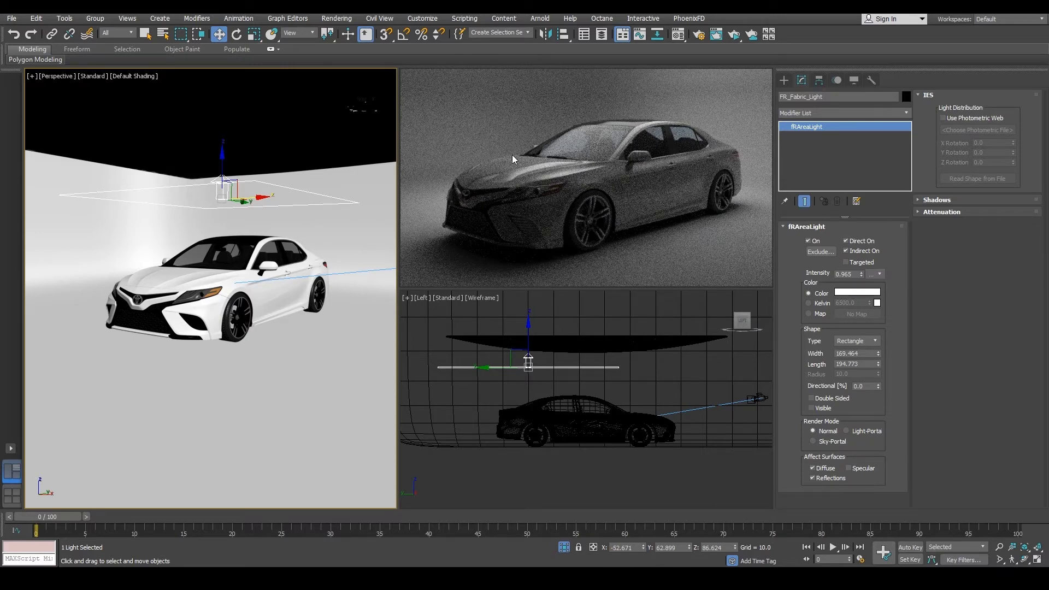
left_click_drag(243, 200, 99, 209)
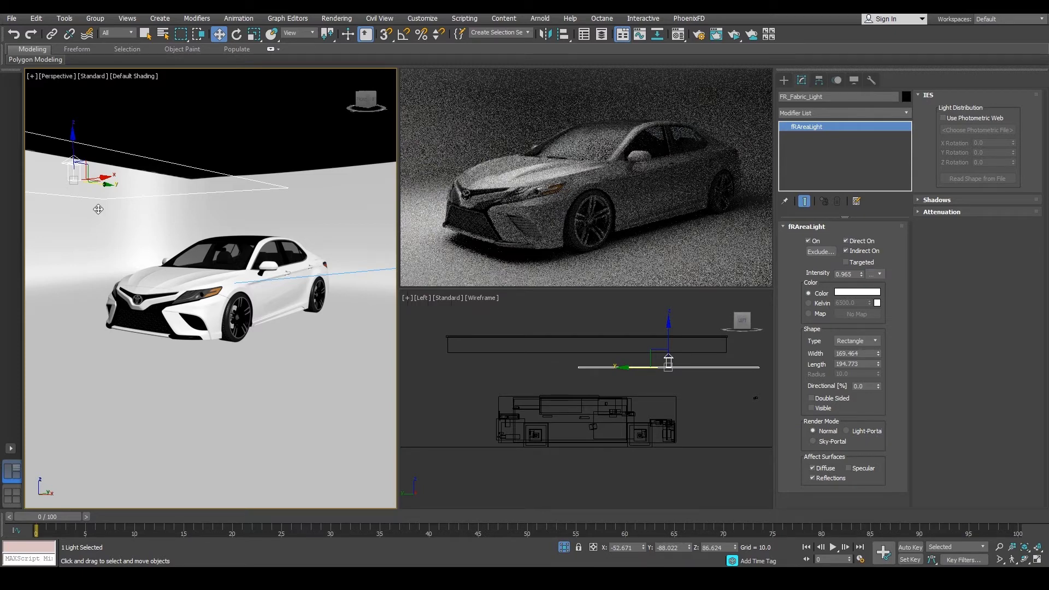
- Set the area light's intensity to 3.0
double_click(847, 273)
type("3")
key("Return")
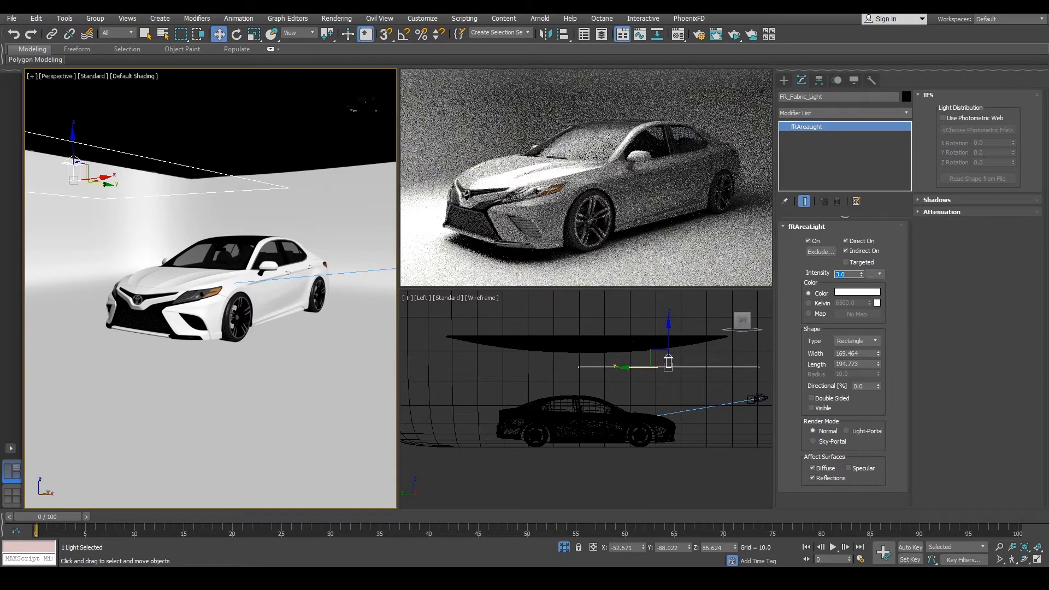
- Lower the fRAreaLight intensity to 1.0
type("1")
key("Return")
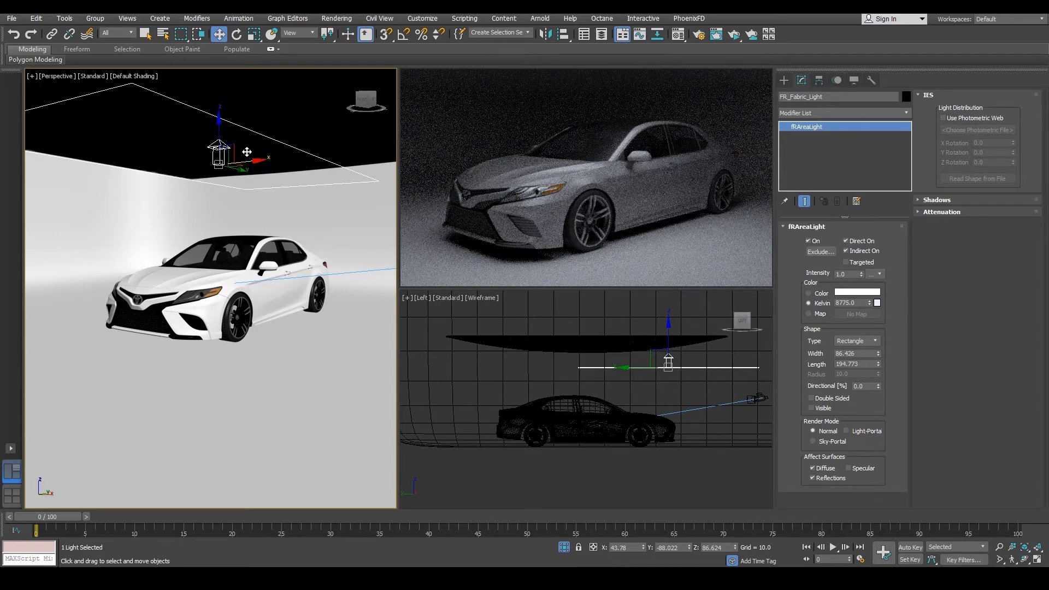
- Rotate the area light and turn it back to face down toward the car
key("e")
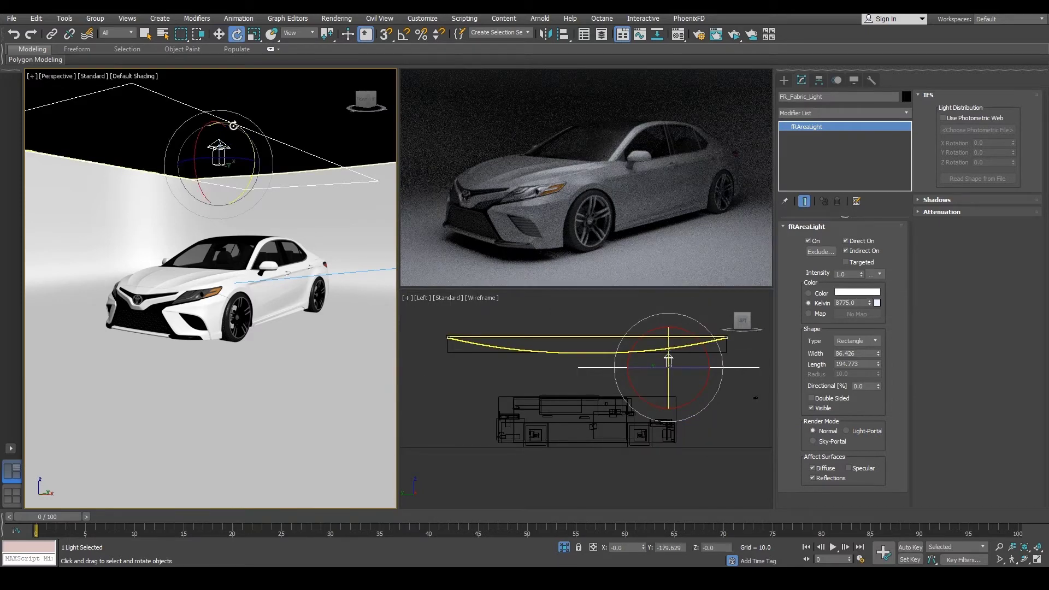
left_click_drag(234, 125, 256, 171)
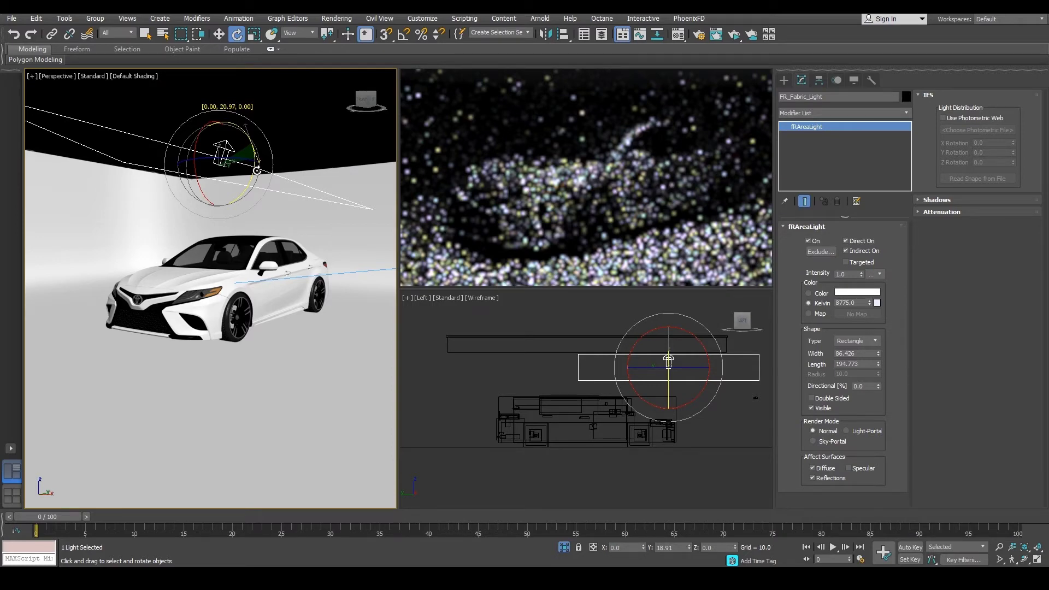
left_click_drag(256, 171, 527, 201)
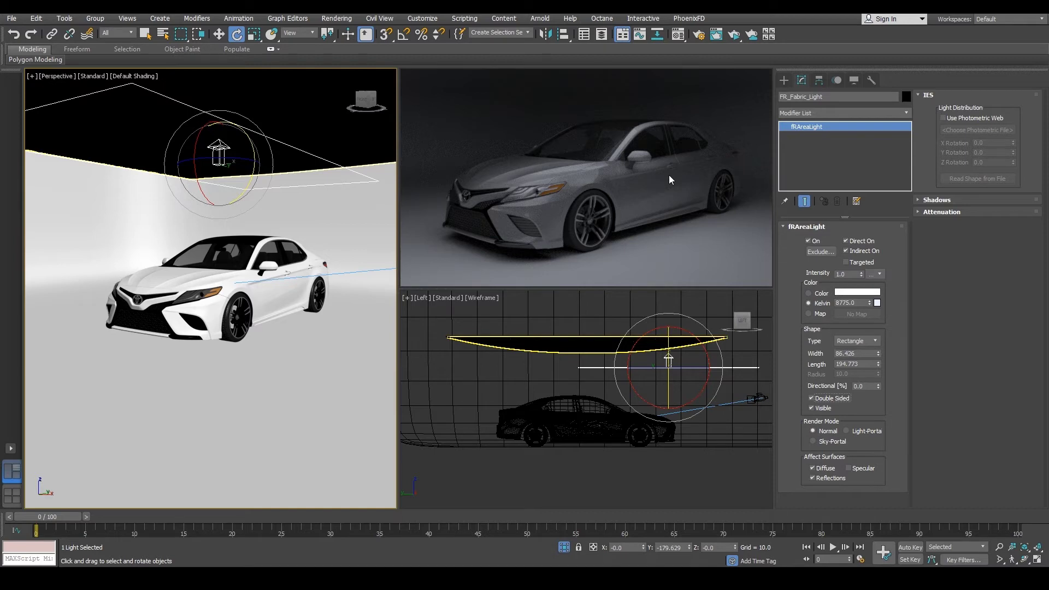
left_click(216, 35)
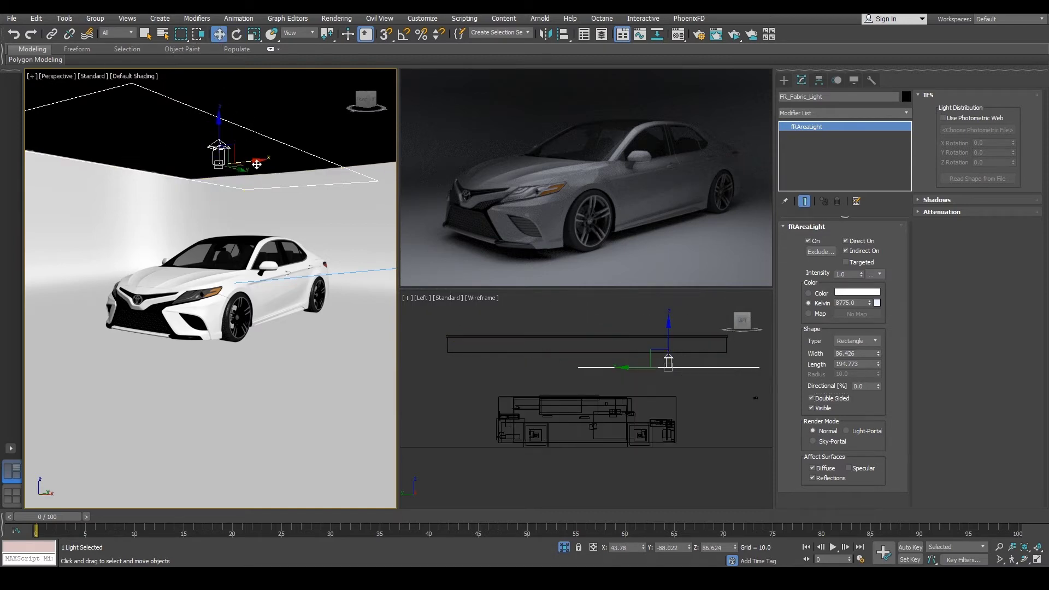
- Move the area light across the ceiling and set its Directional amount to 10%
left_click_drag(256, 164, 139, 176)
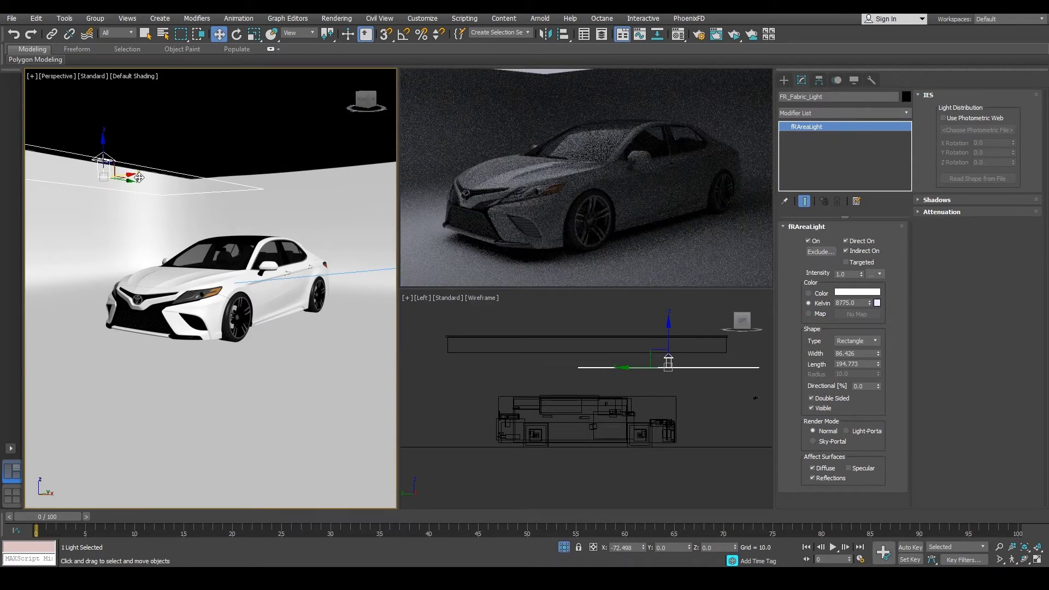
left_click_drag(139, 177, 206, 177)
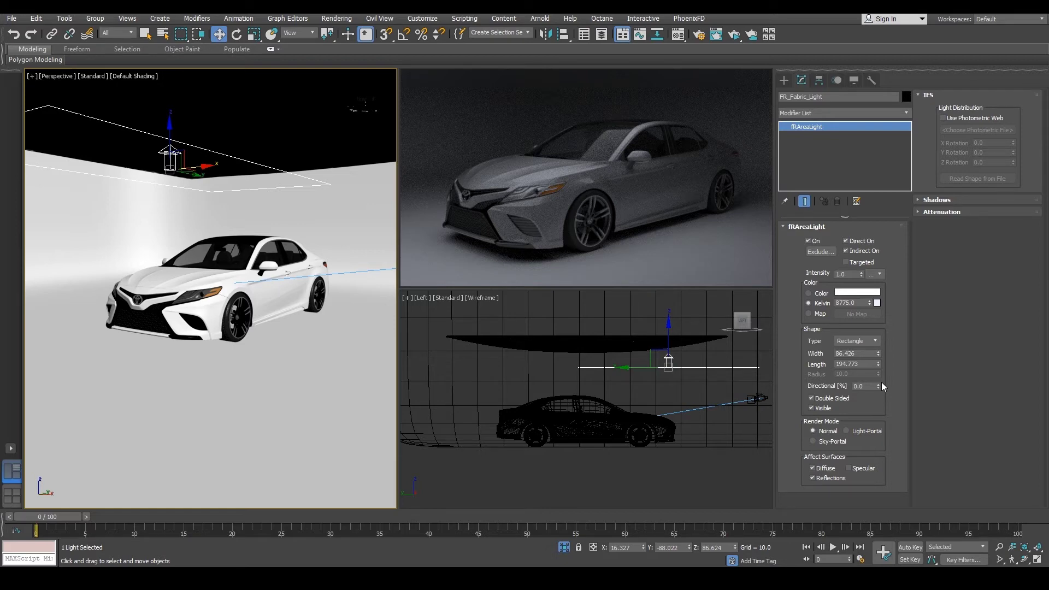
left_click_drag(878, 384, 687, 329)
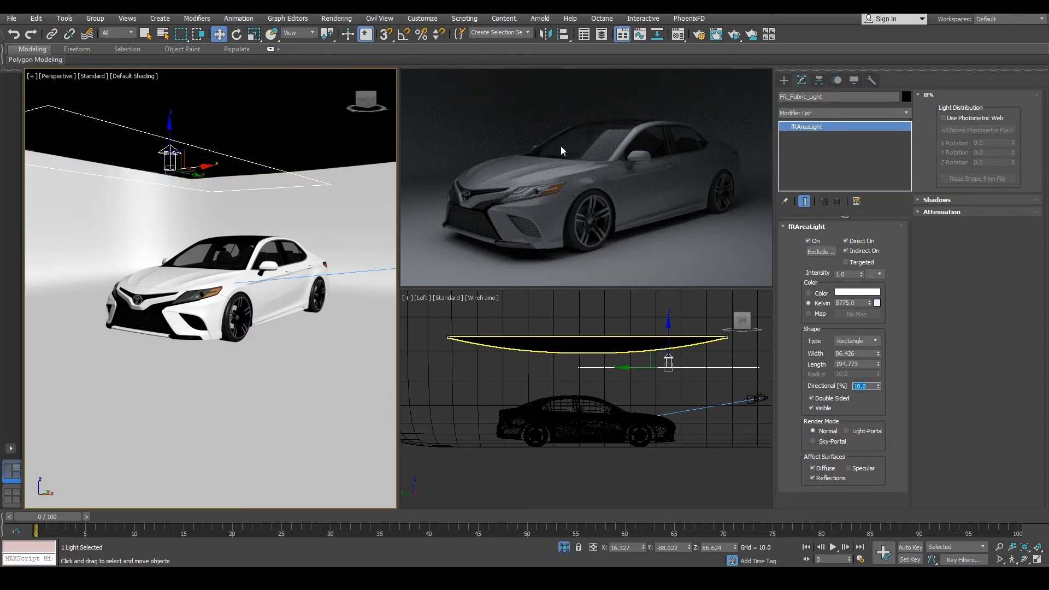
left_click(803, 436)
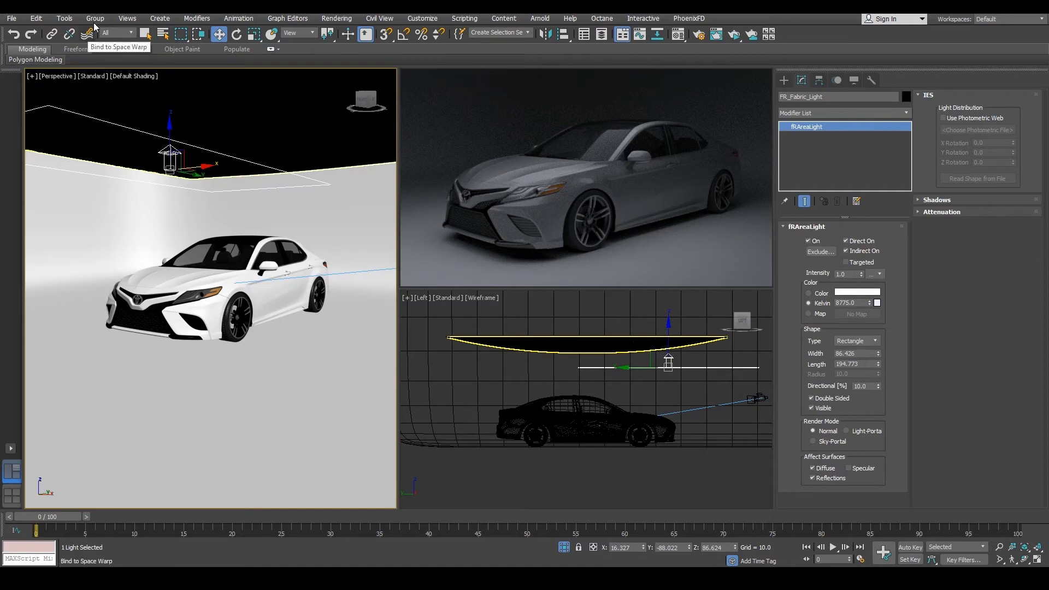
- Select the curved ceiling panel and close the Sky Light Fabric group
left_click(208, 106)
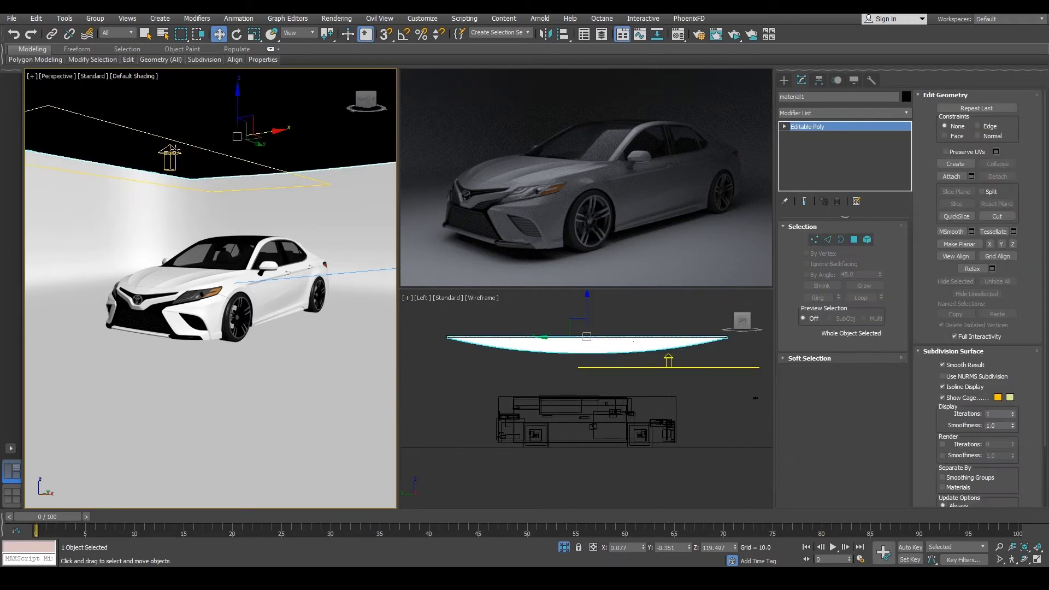
left_click(170, 155)
key("ctrl+z")
left_click(95, 18)
left_click(100, 91)
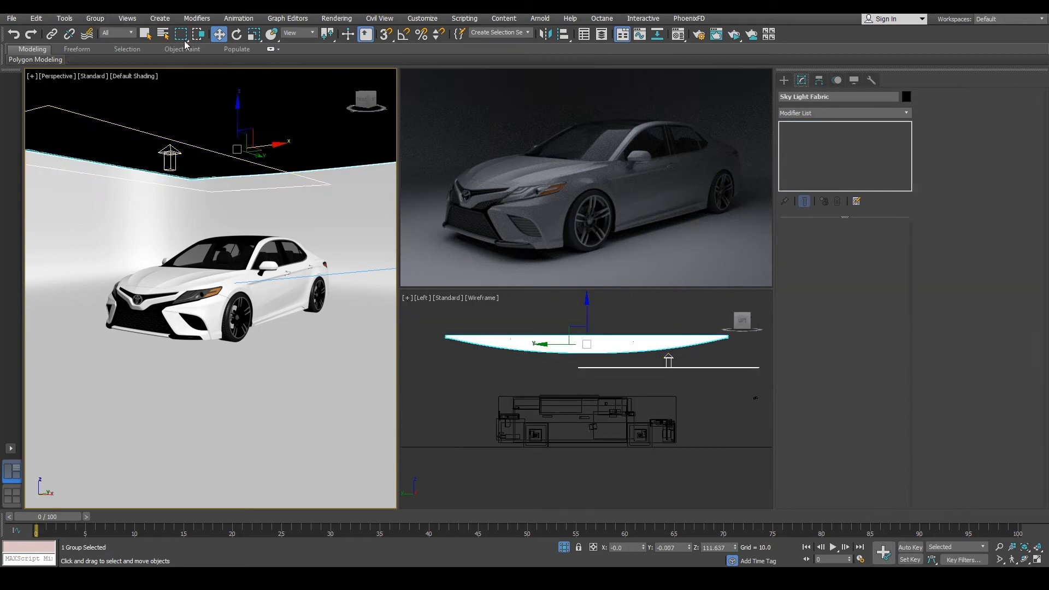
- Move the group aside, rotate its panel upright, then reopen the group
left_click_drag(352, 136, 445, 127)
left_click(237, 35)
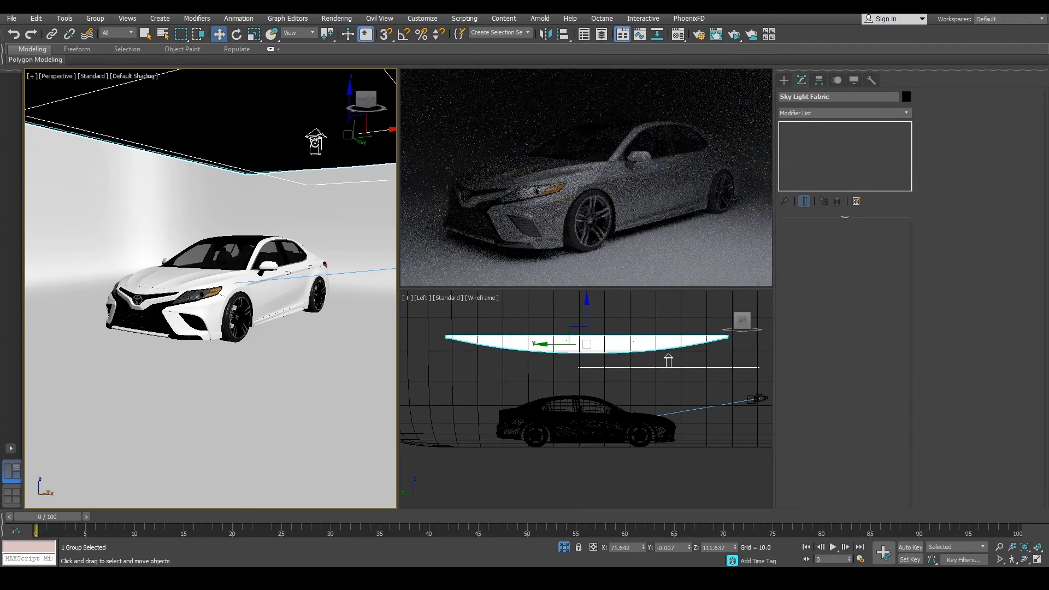
left_click_drag(348, 151, 353, 187)
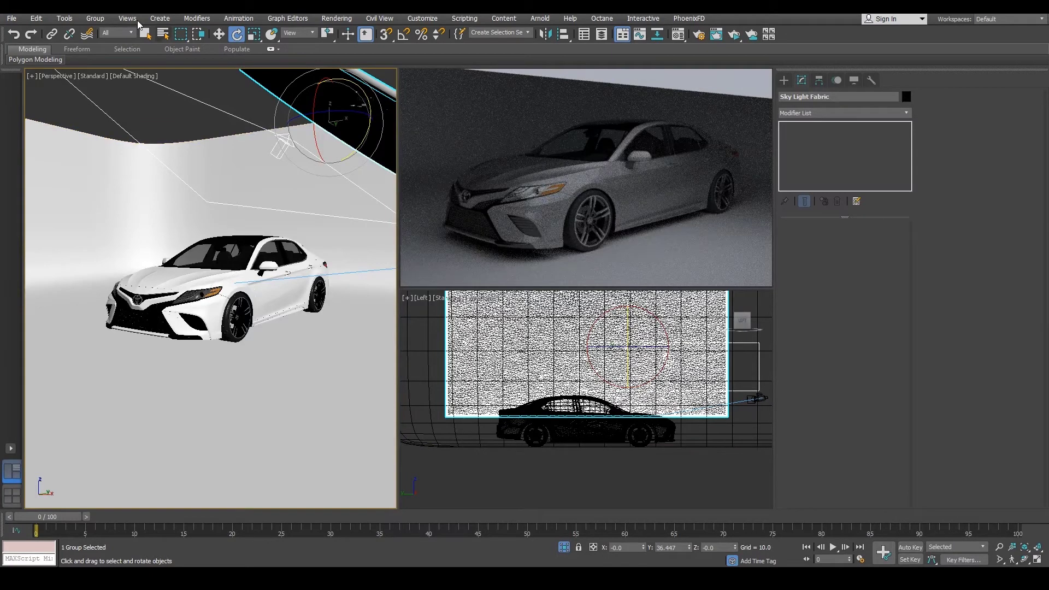
left_click(95, 18)
left_click(101, 67)
left_click(300, 159)
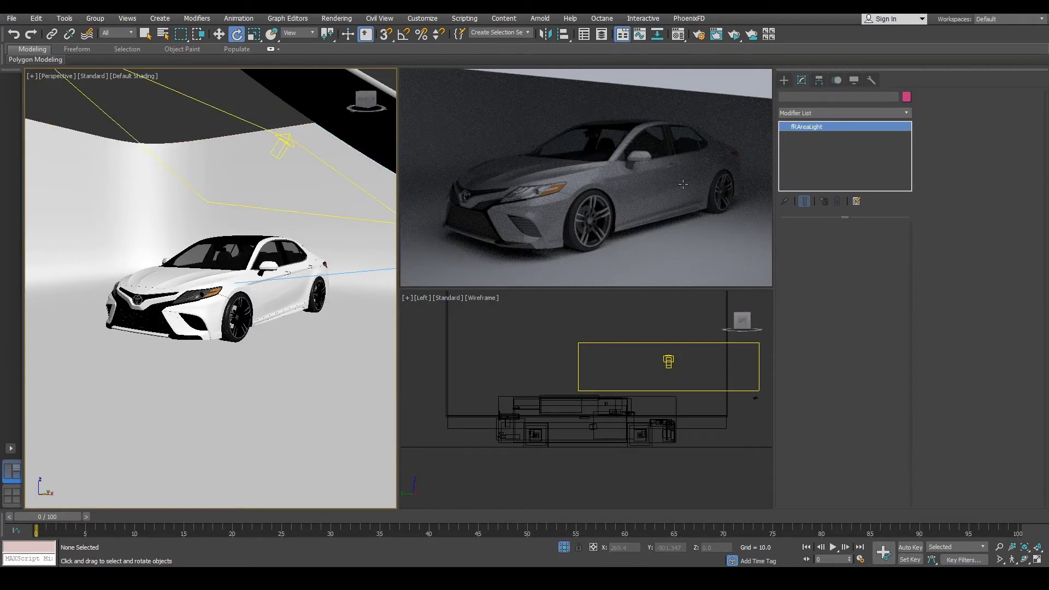
- Select FR_Fabric_Light and turn off its Double Sided and Visible options
key("ctrl+z")
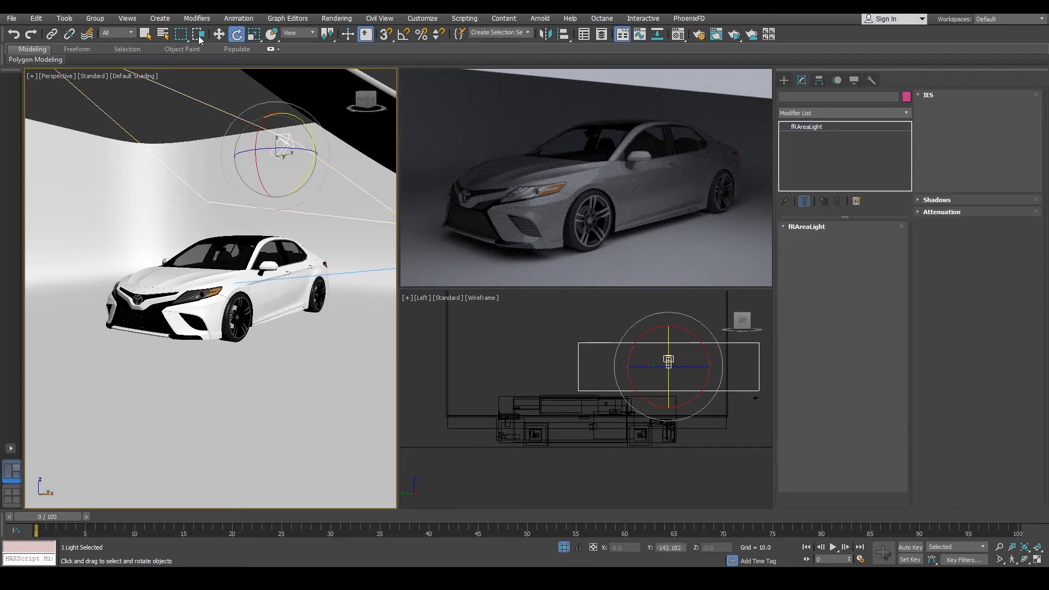
left_click(219, 34)
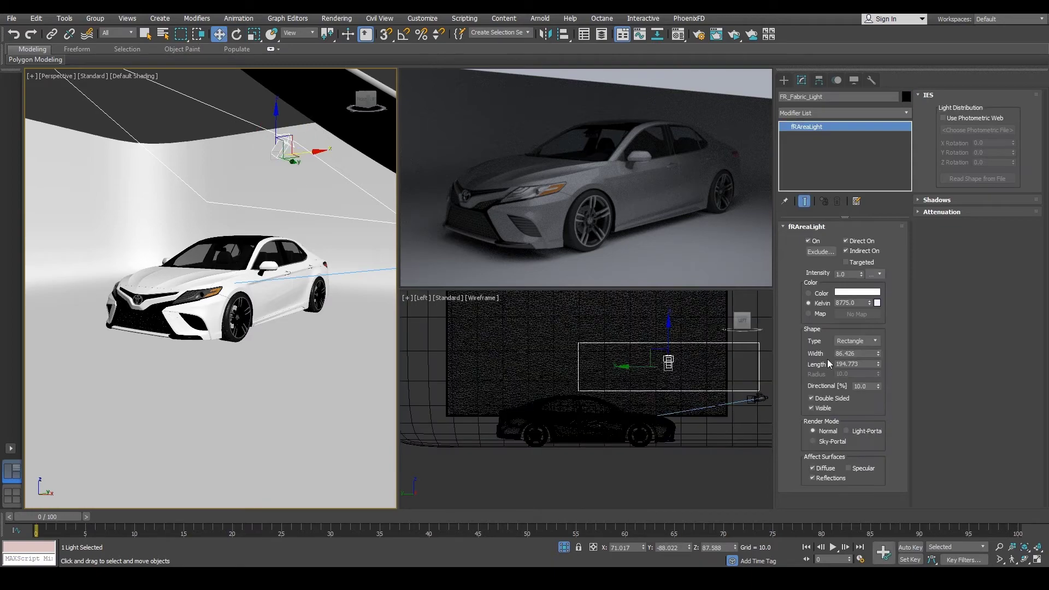
left_click(821, 399)
left_click(822, 407)
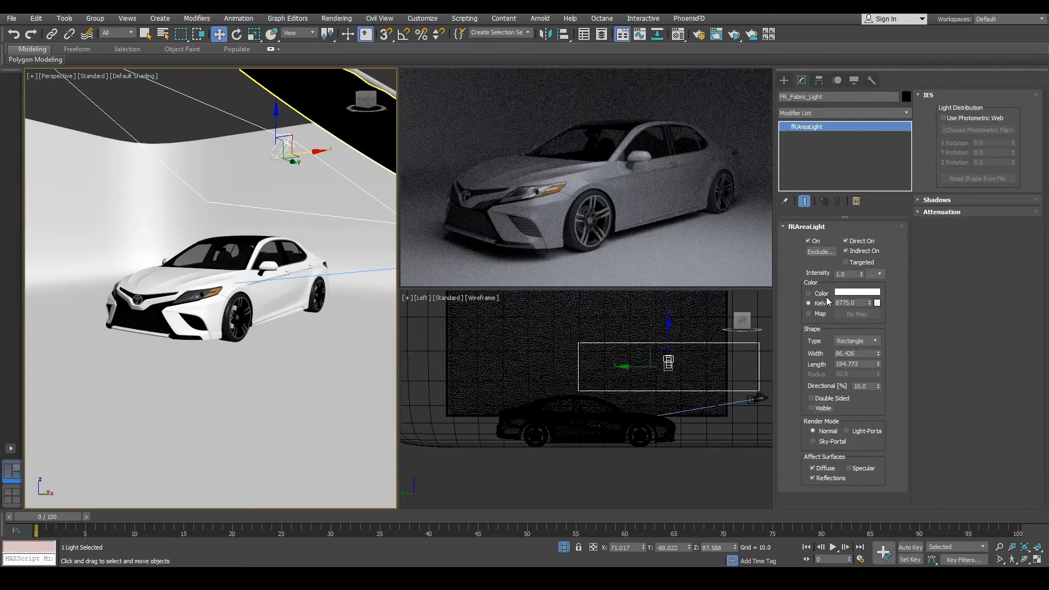
- Set the light's colour temperature to 6932.25 Kelvin and view through PhysCamera001
left_click_drag(869, 303, 871, 274)
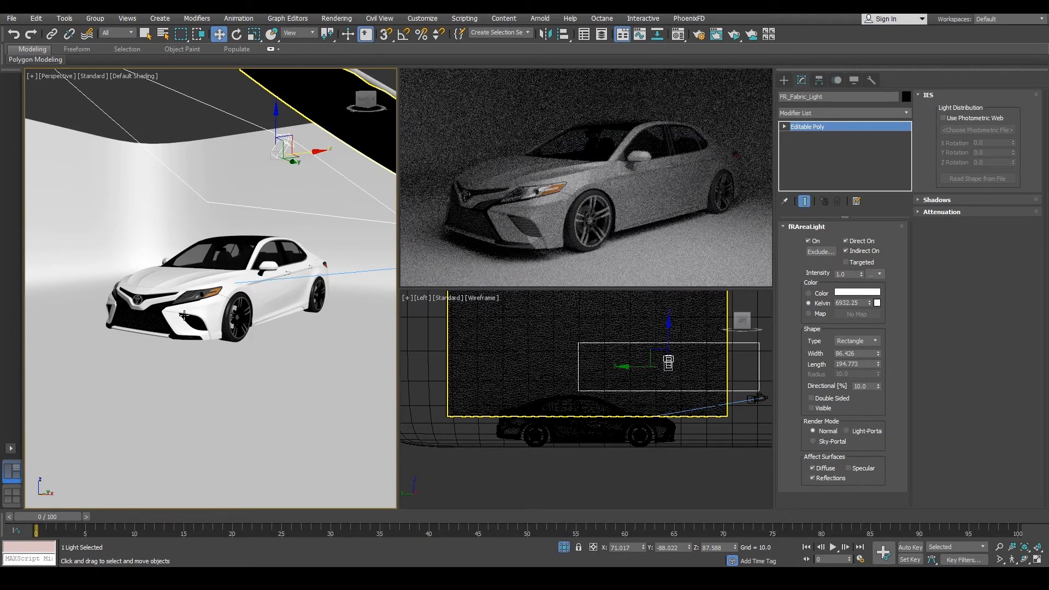
left_click(184, 315)
key("c")
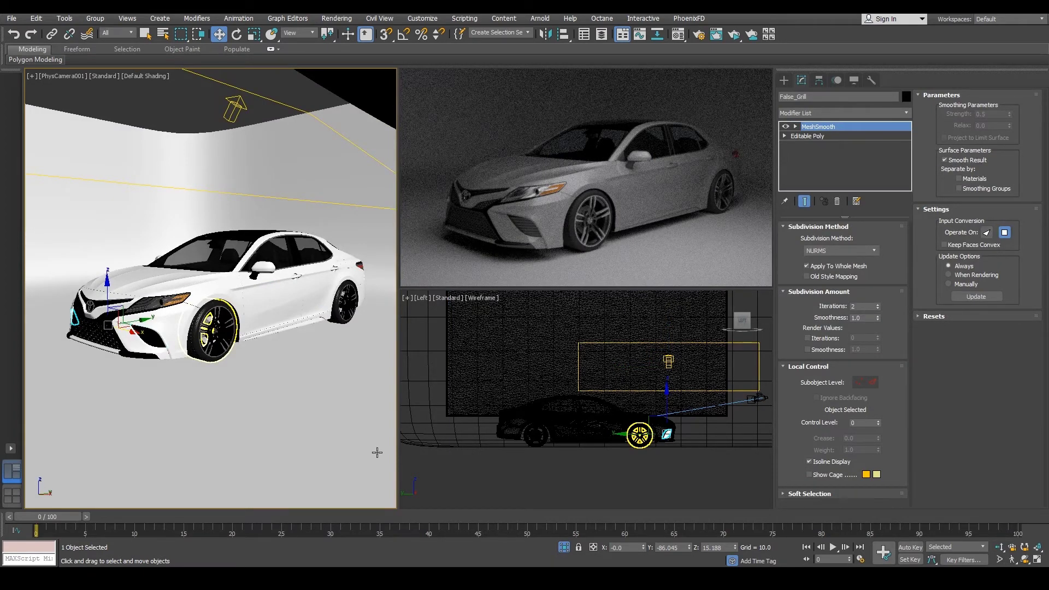
- Show safe frames and orbit PhysCamera001 to a more frontal view of the car
key("ctrl+z")
left_click(69, 75)
left_click(125, 258)
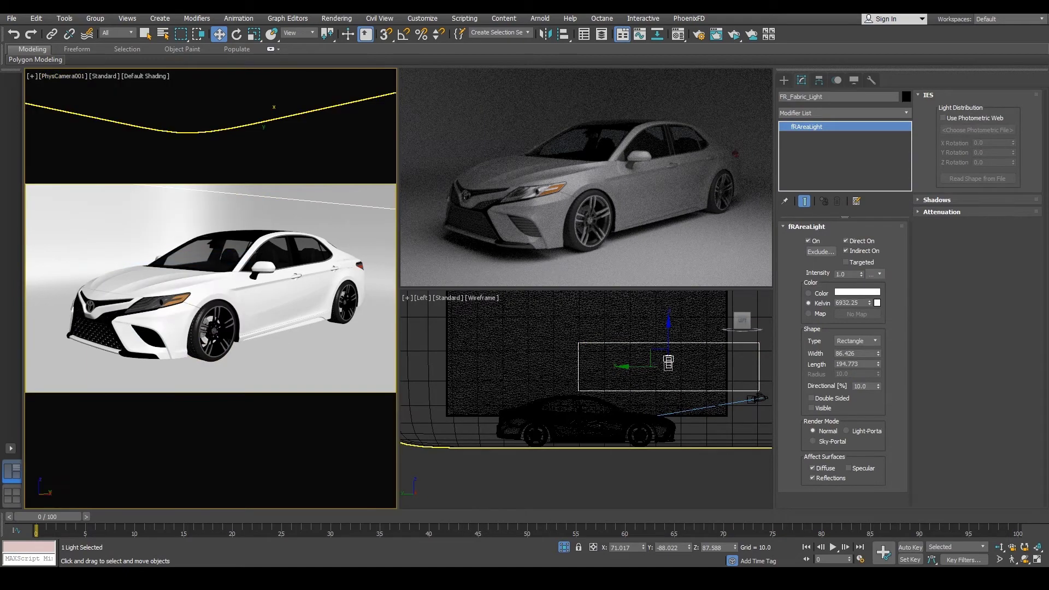
left_click(1024, 558)
left_click_drag(171, 292, 271, 310)
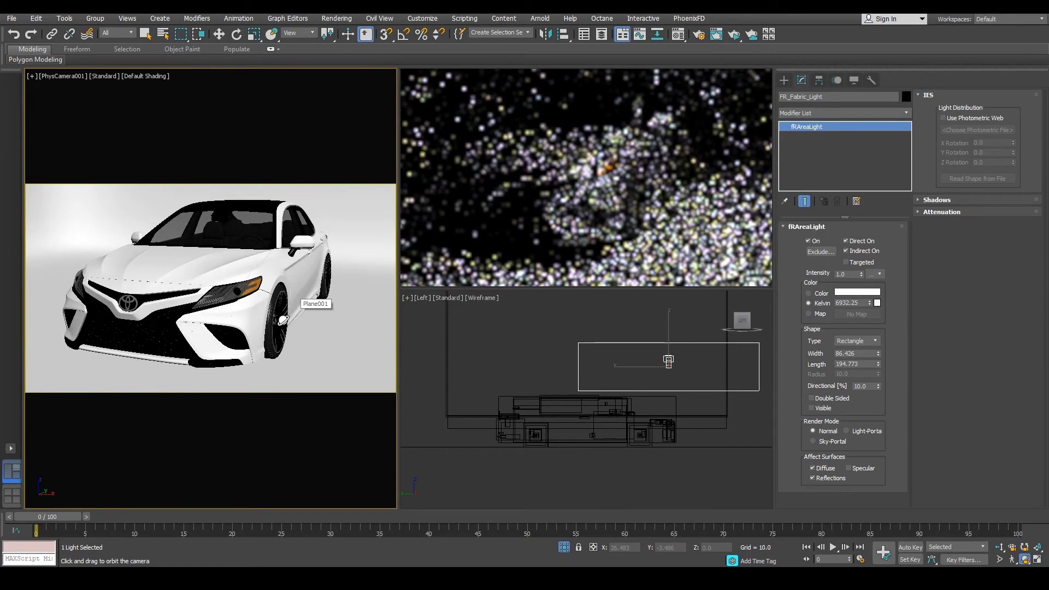
left_click_drag(283, 320, 284, 321)
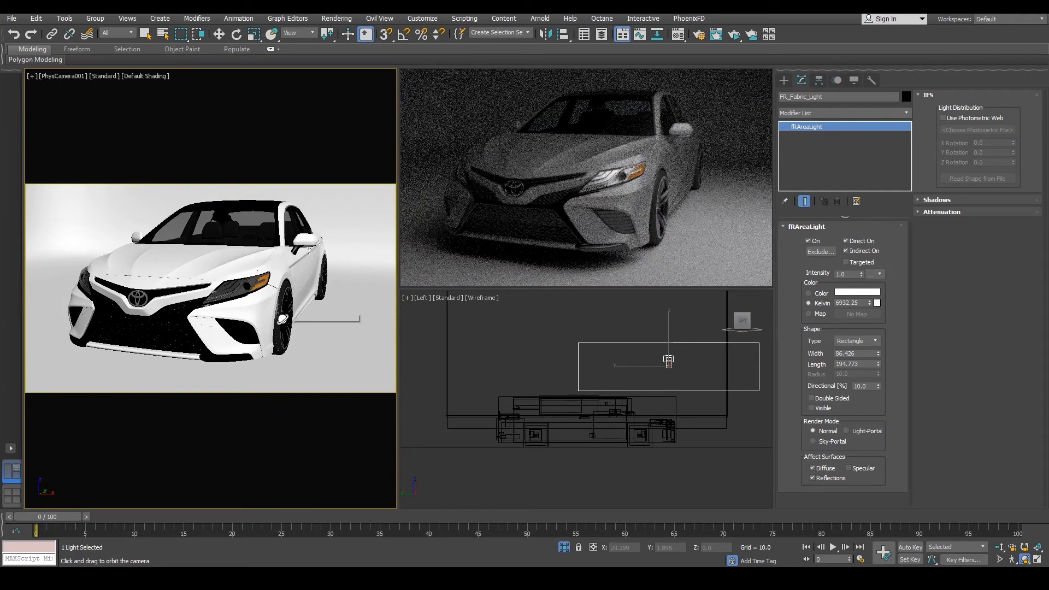
left_click_drag(282, 319, 272, 318)
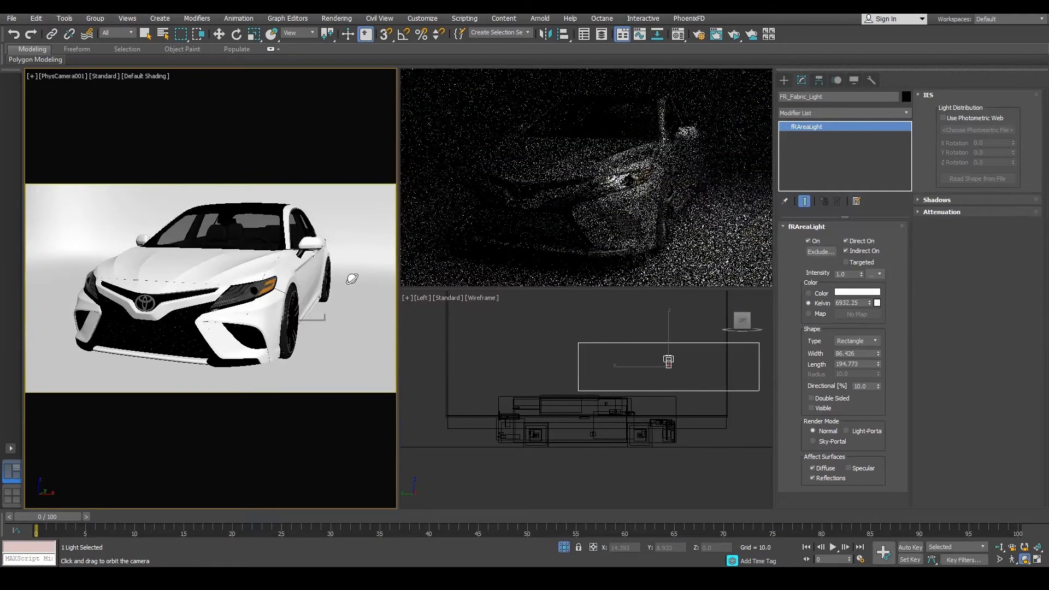
right_click(530, 417)
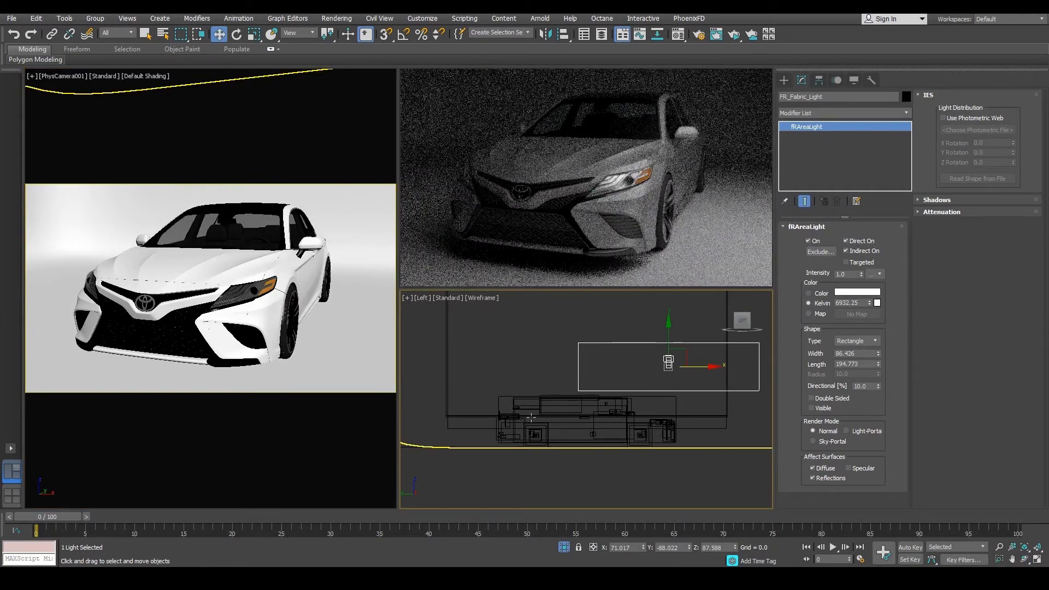
- Switch the Left viewport to a Top view and pan toward the fabric panel
key("t")
left_click(530, 417)
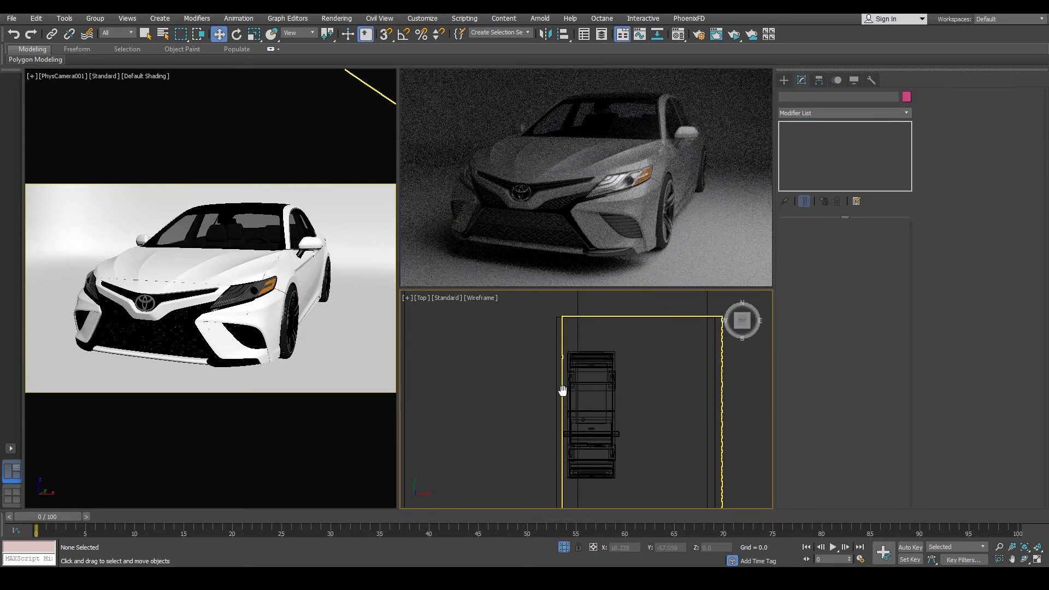
middle_click_drag(562, 390, 508, 321)
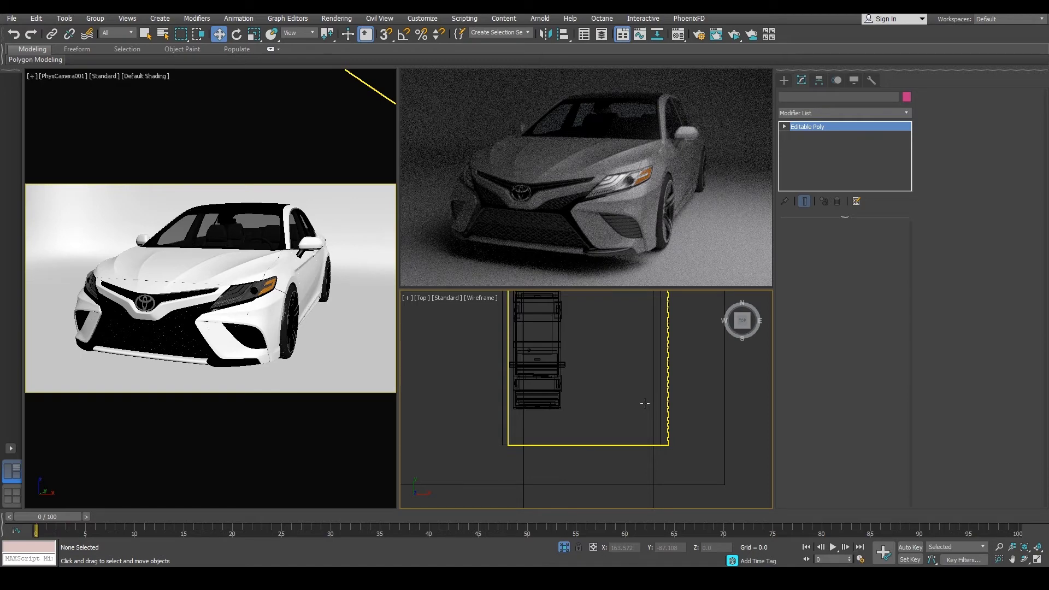
- Select the Sky Light Fabric group and raise it to Z 117.408 above the roof
left_click(570, 315)
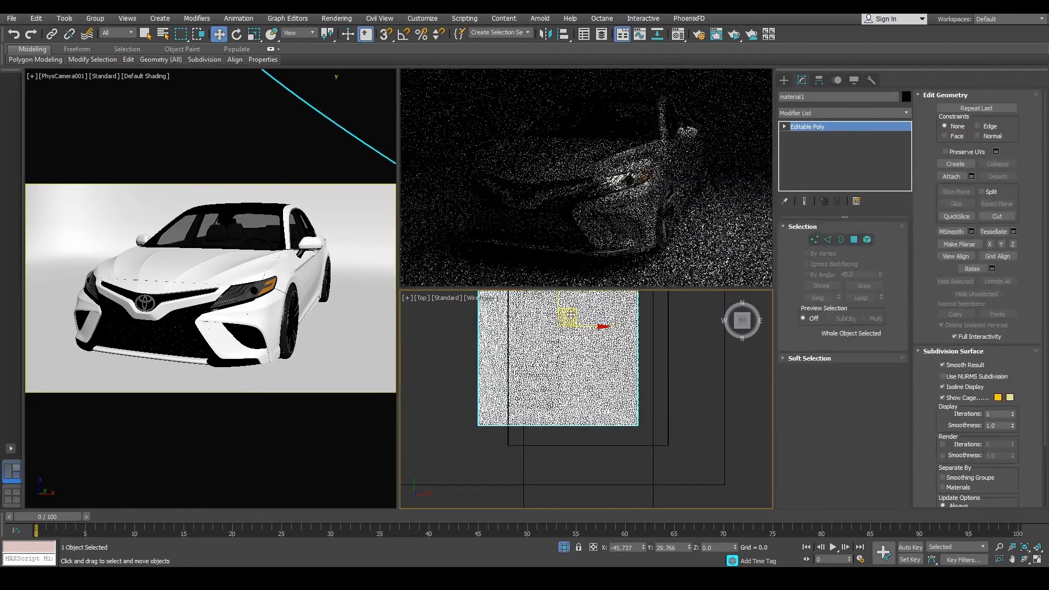
left_click_drag(571, 315, 532, 292)
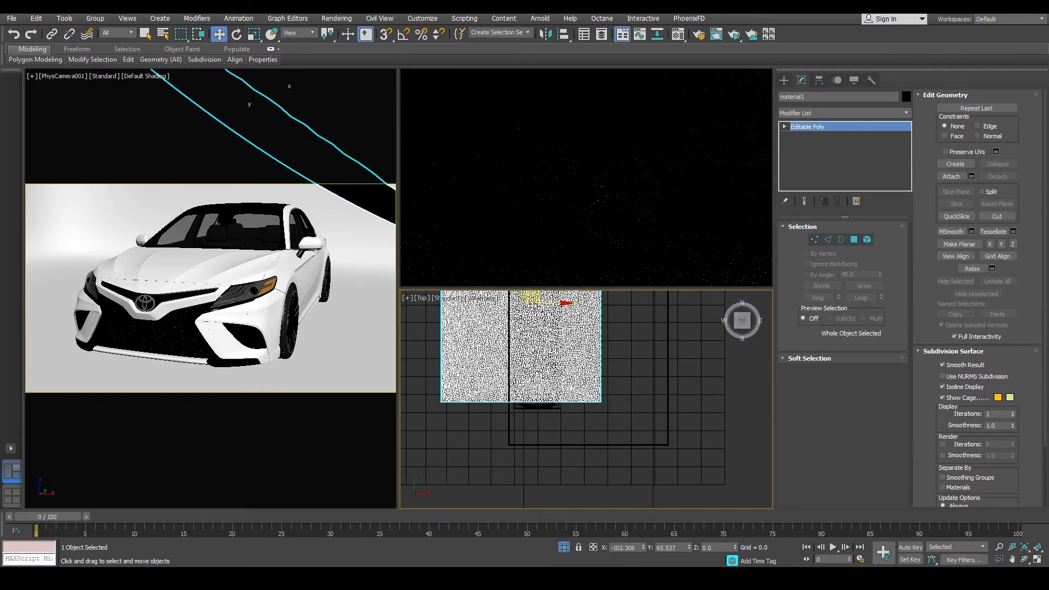
key("ctrl+z")
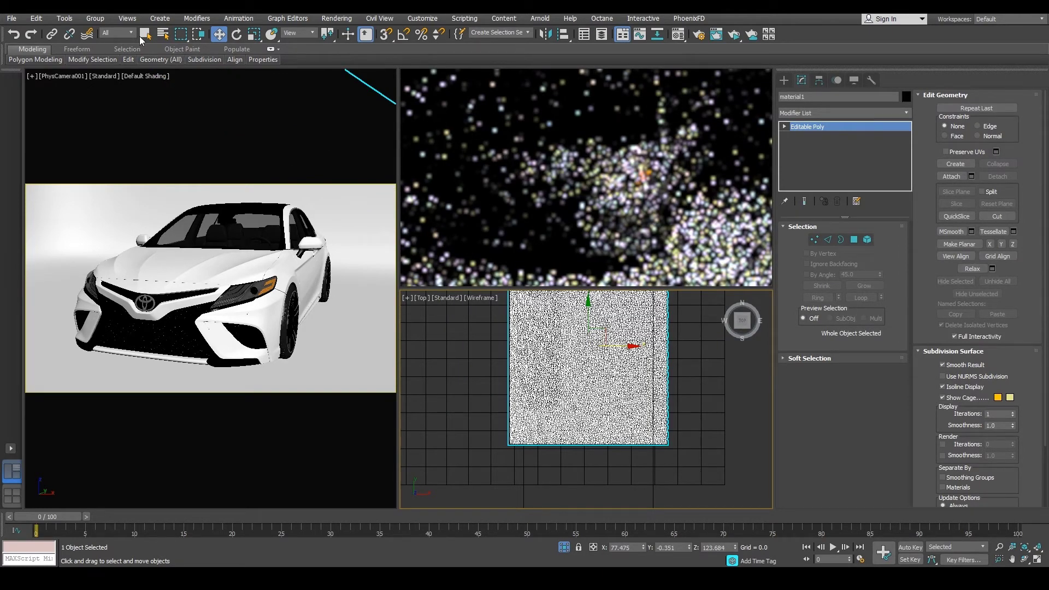
key("ctrl+z")
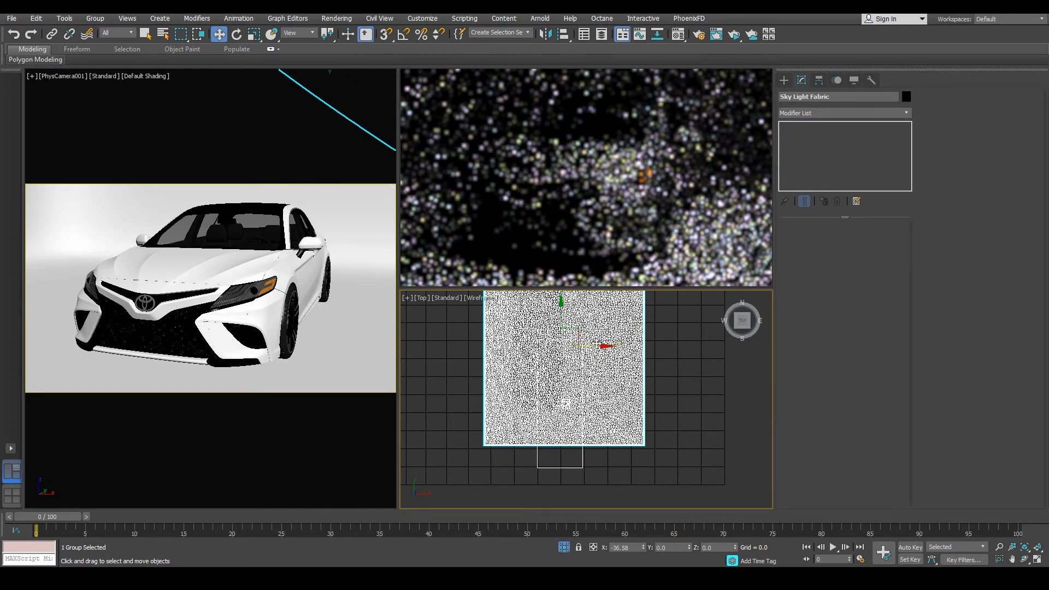
key("ctrl+z")
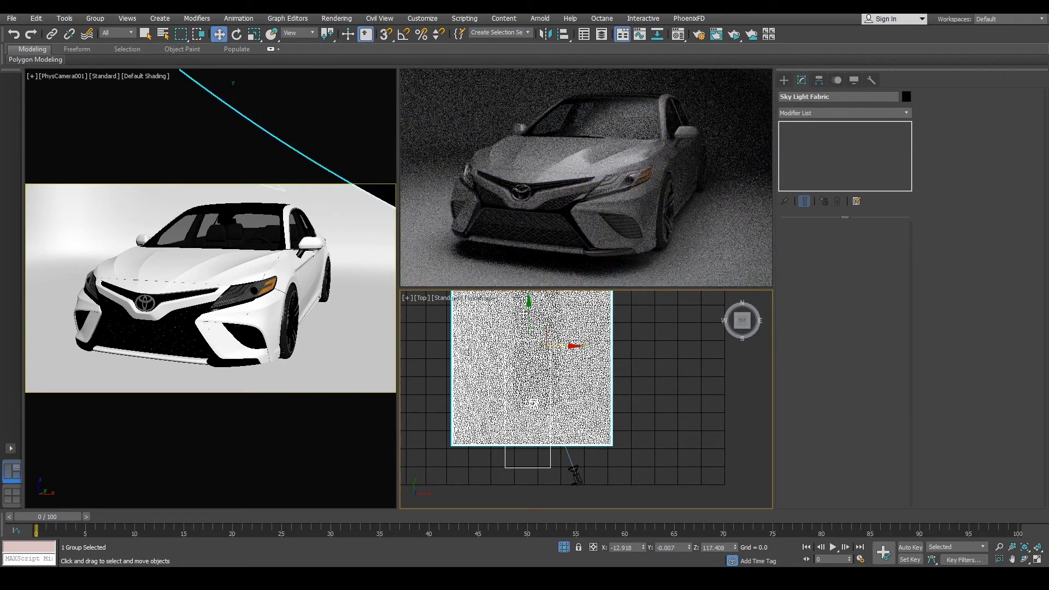
key("ctrl+z")
middle_click_drag(589, 370, 610, 352, "alt")
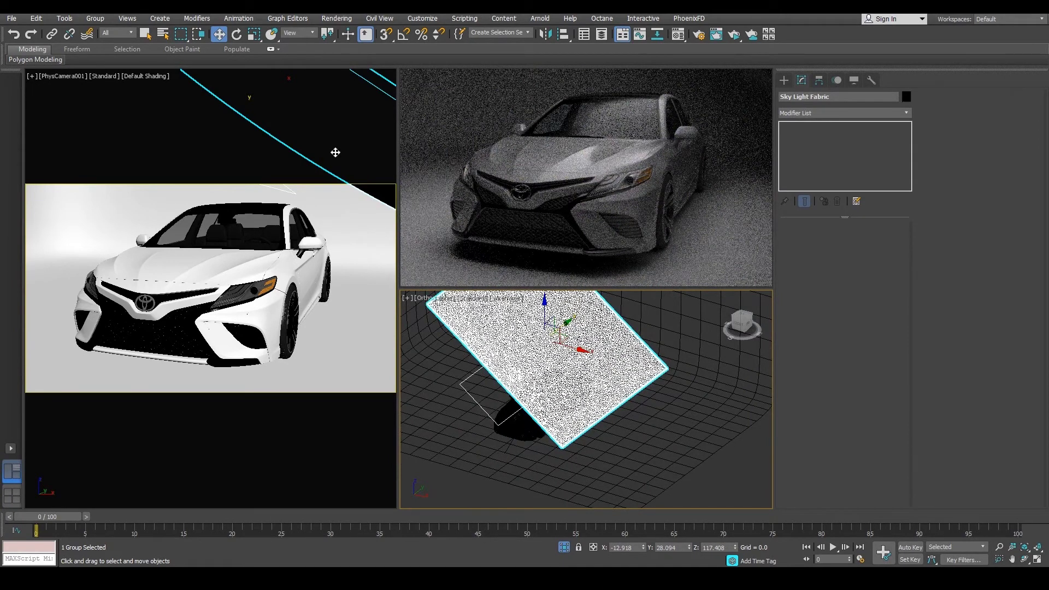
- Move FR_Fabric_Light up into position beneath the fabric panel
left_click(477, 403)
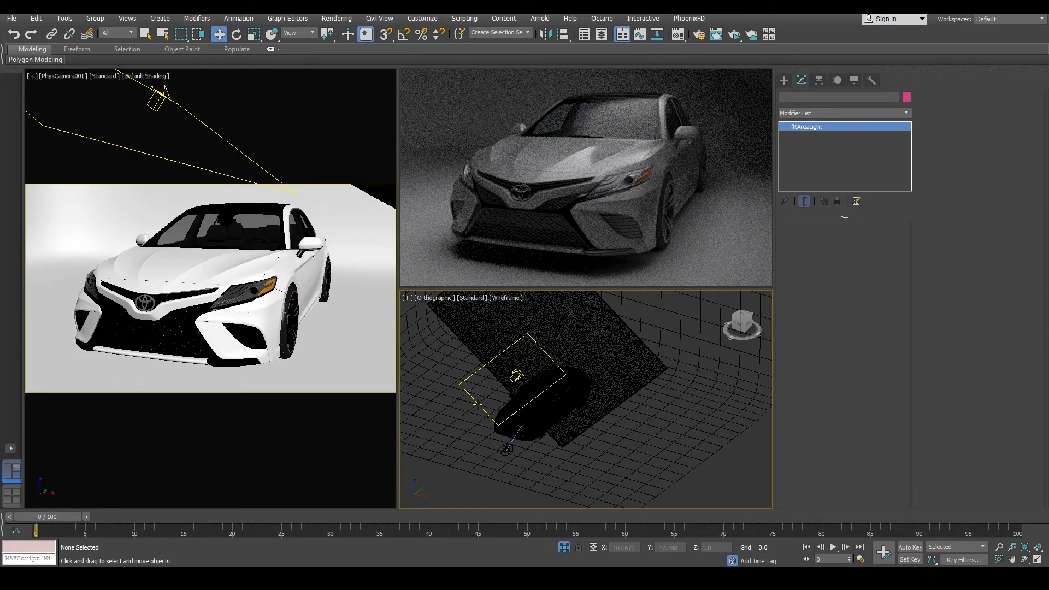
left_click_drag(478, 403, 573, 342)
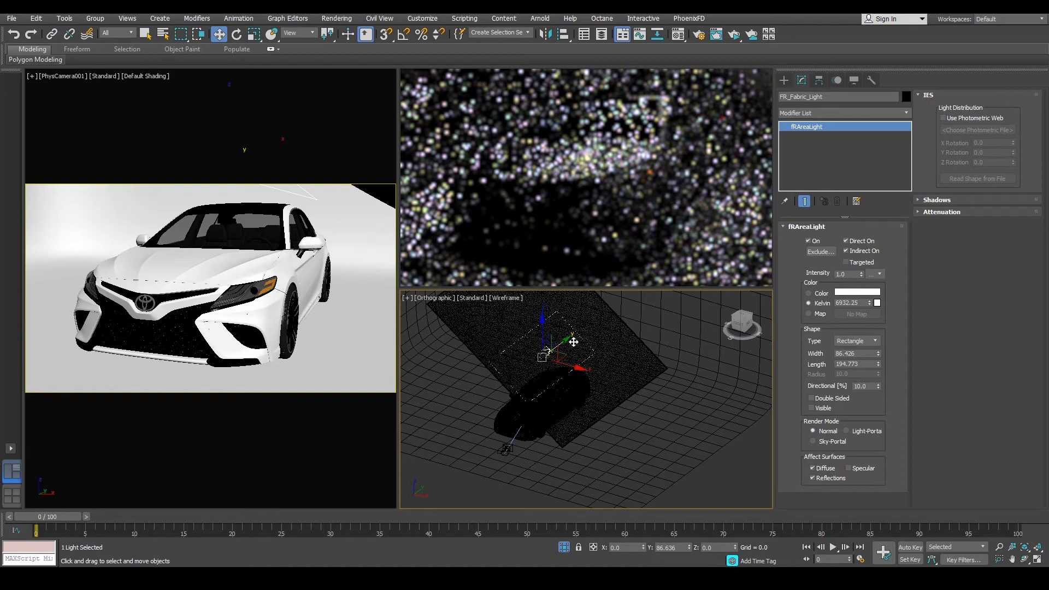
middle_click_drag(573, 342, 593, 348, "alt")
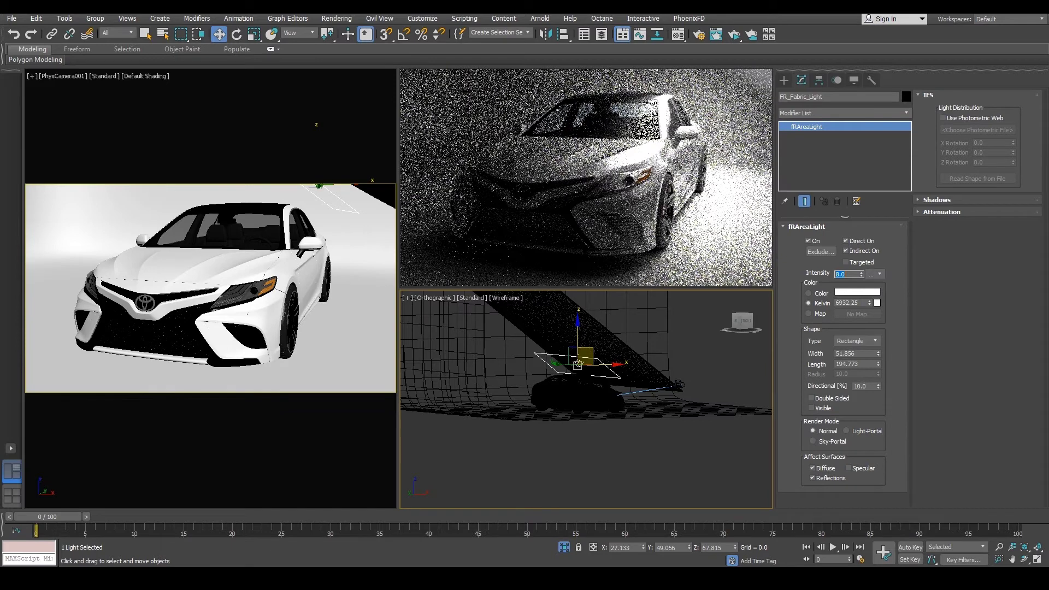
- Give FR_Fabric_Light intensity 2.0 and a 5476.478 Kelvin colour temperature
type("2")
key("Return")
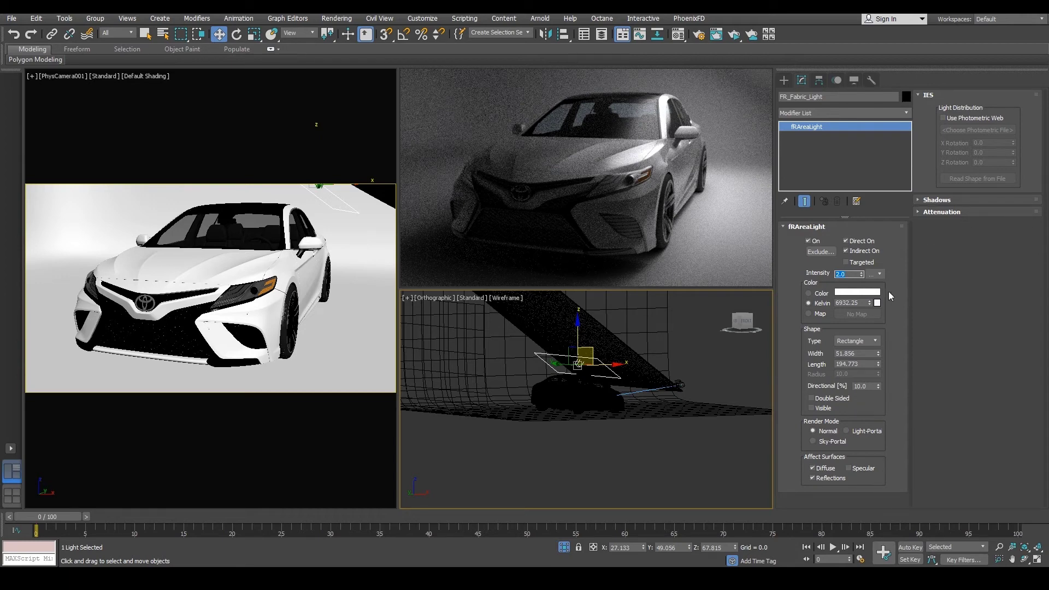
left_click_drag(870, 303, 872, 312)
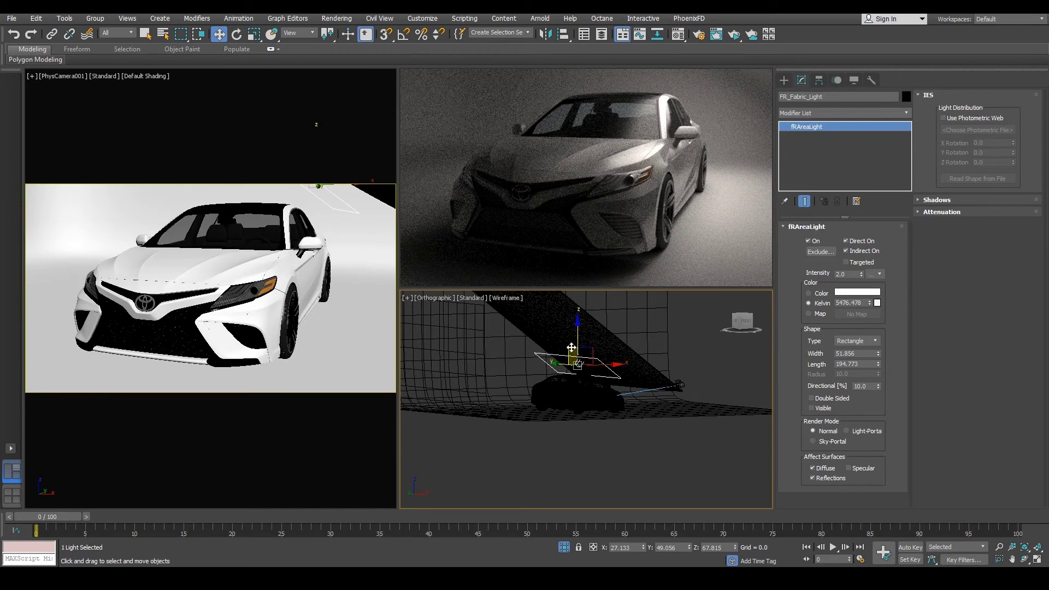
left_click(304, 32)
- In Local coordinates, clone FR_Fabric_Light as FR_Fabric_Light001 and slide it up the tilted panel
left_click(299, 77)
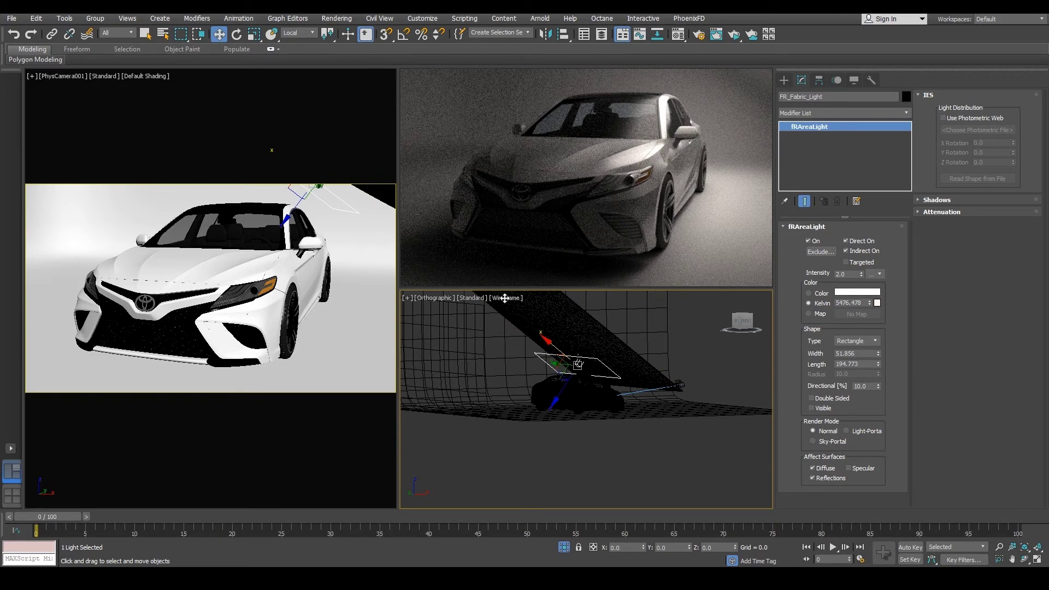
left_click_drag(541, 331, 492, 294, "shift")
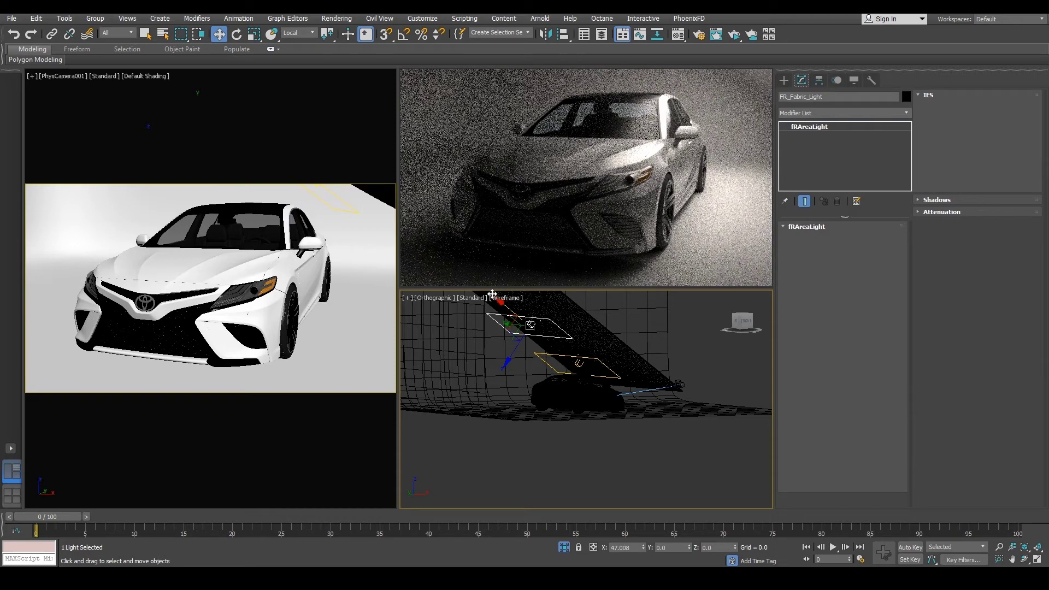
left_click_drag(492, 294, 480, 286, "shift")
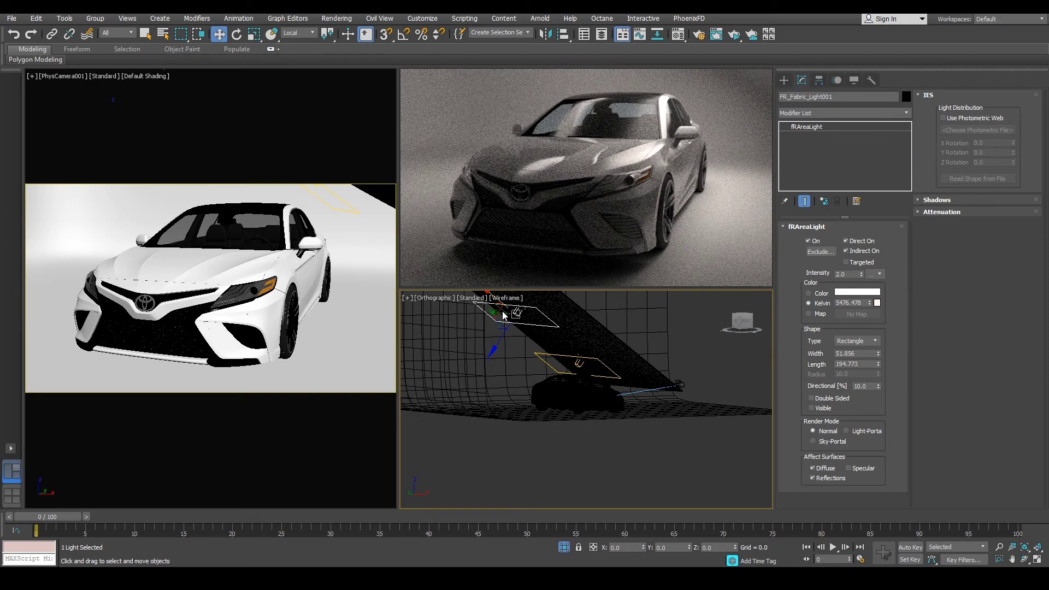
middle_click_drag(503, 316, 530, 337, "alt")
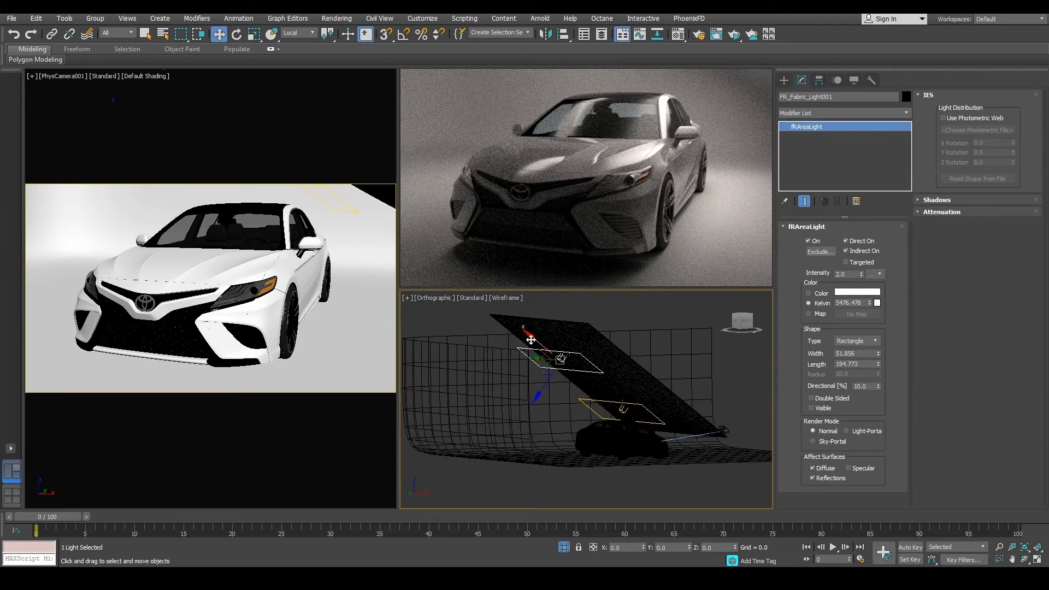
mouse_move(530, 337)
left_mouse_down()
mouse_move(503, 312)
mouse_move(586, 389)
mouse_move(528, 341)
left_mouse_up()
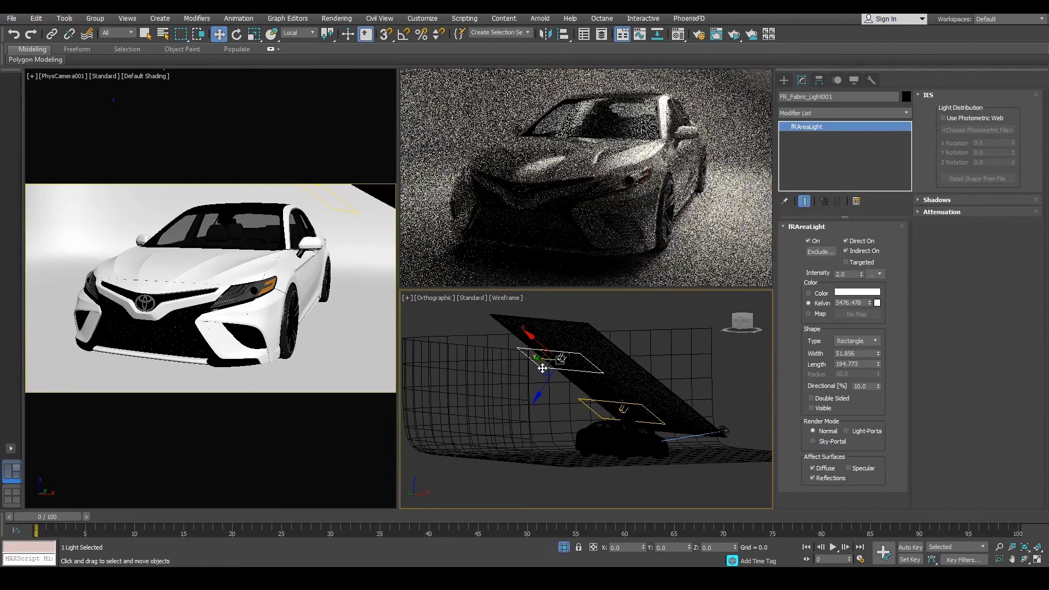
- Lower FR_Fabric_Light001 and rotate it to tilt the light panel
middle_click_drag(542, 369, 517, 371, "alt")
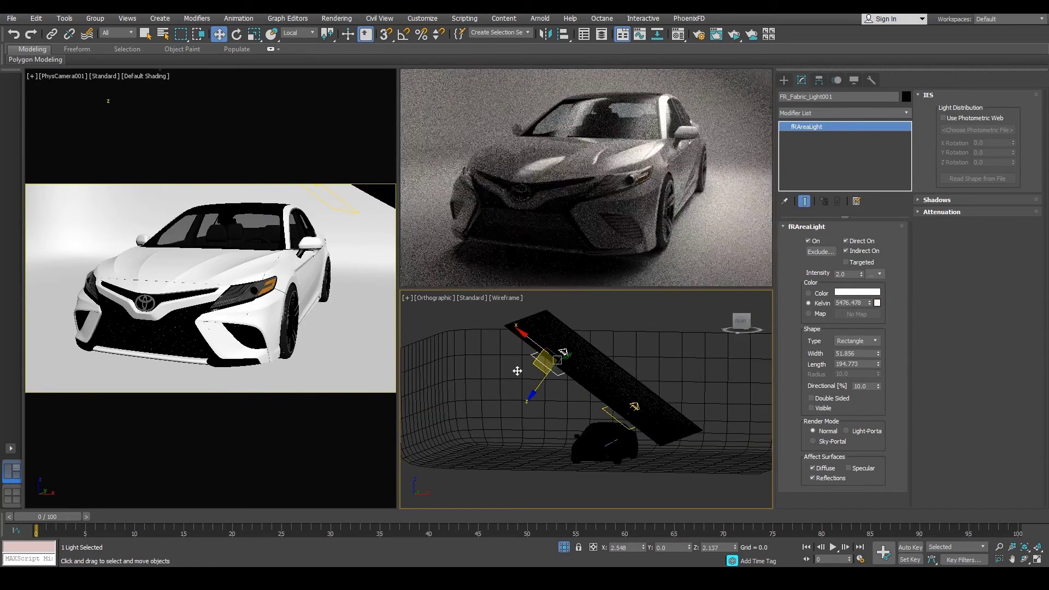
left_click_drag(517, 371, 486, 429)
key("r")
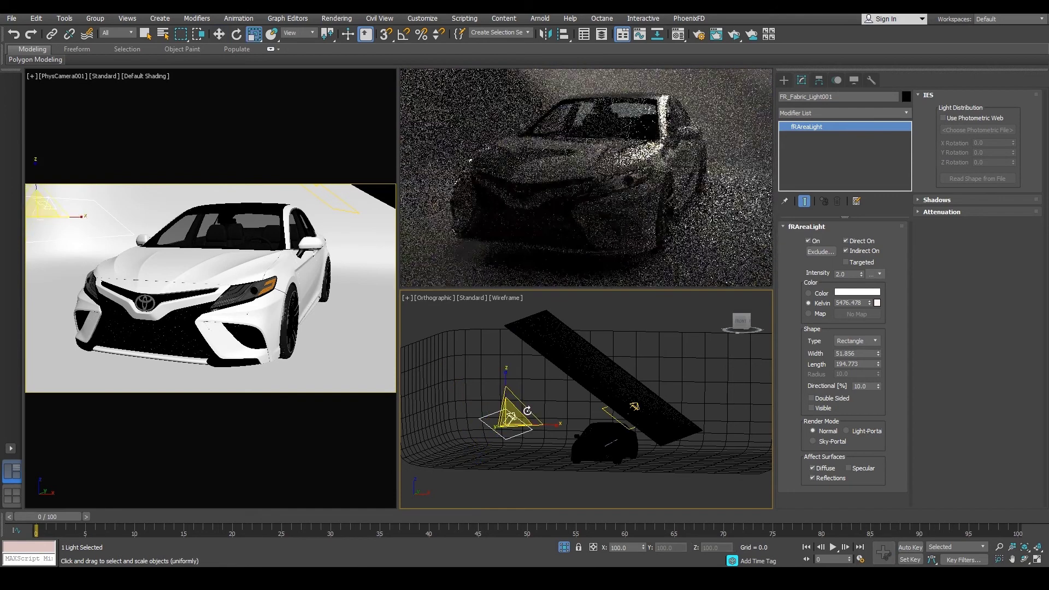
key("e")
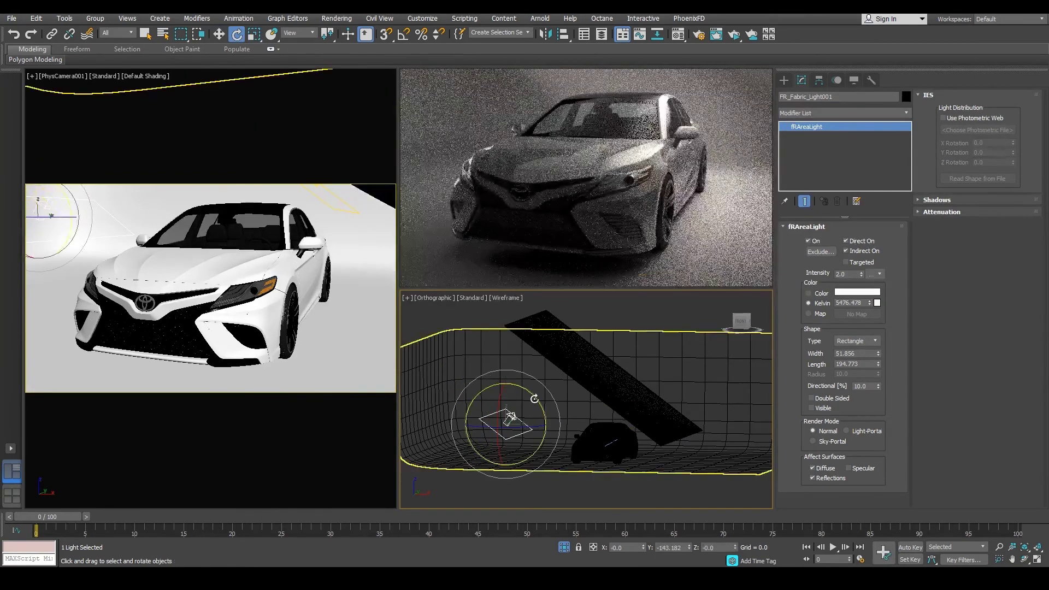
left_click_drag(535, 398, 550, 430)
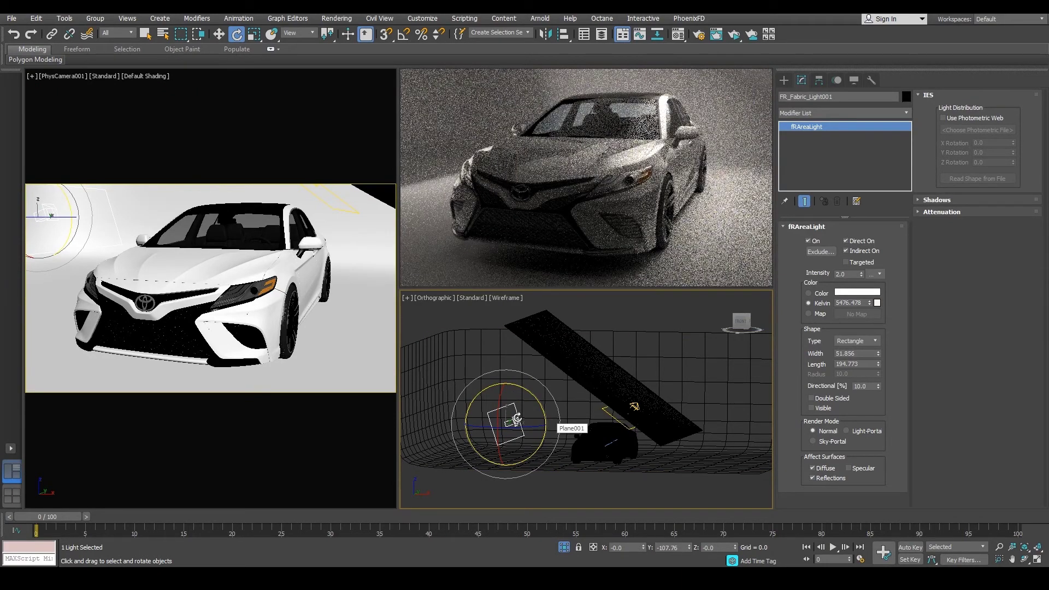
- Slide FR_Fabric_Light001 left to the end of the curved backdrop
key("w")
left_click_drag(469, 414, 416, 415)
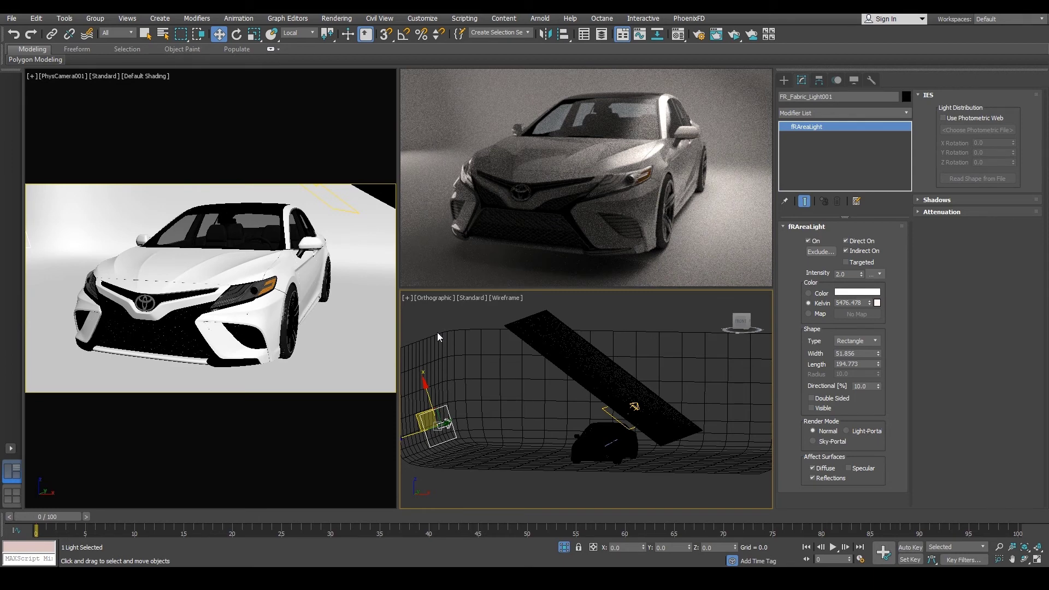
left_click(583, 415)
- Open FR_Fabric_Light001's Exclude/Include dialog and scroll through the Scene Objects list
key("ctrl+z")
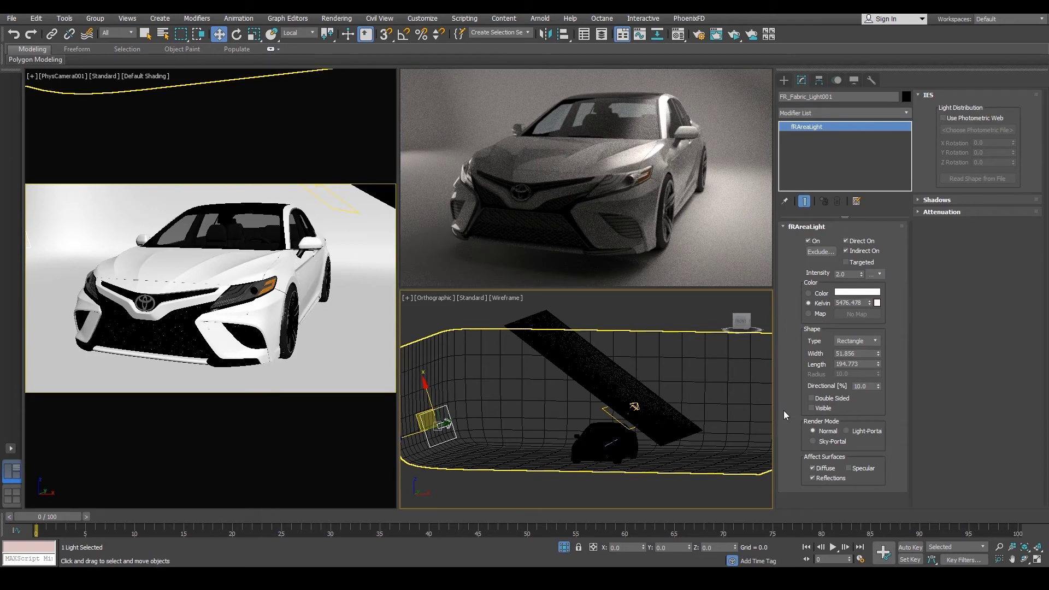
left_click(824, 255)
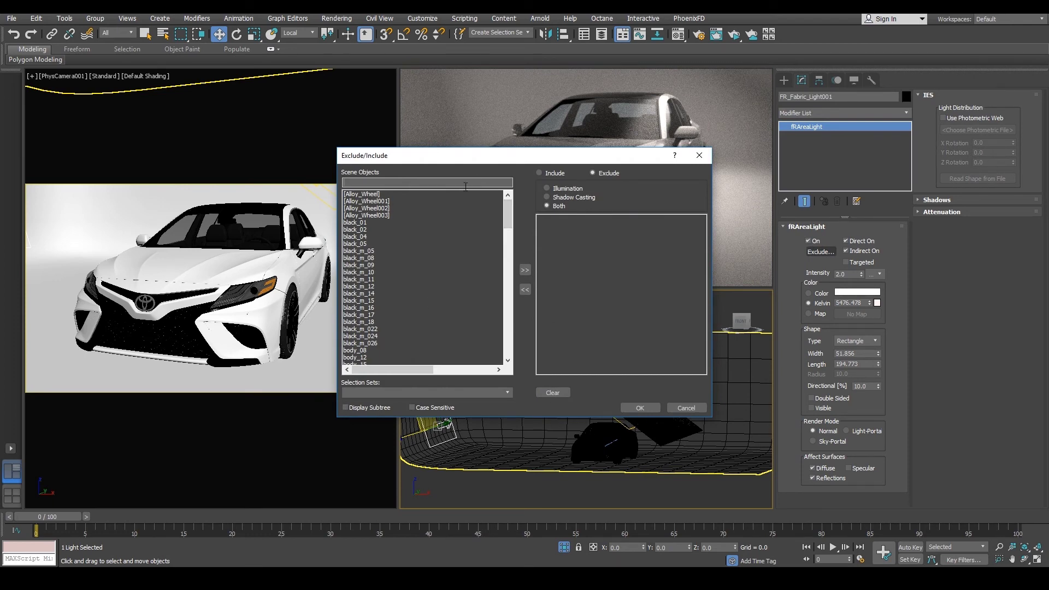
scroll(504, 215, "down", 3)
scroll(502, 241, "up", 3)
scroll(501, 278, "down", 20)
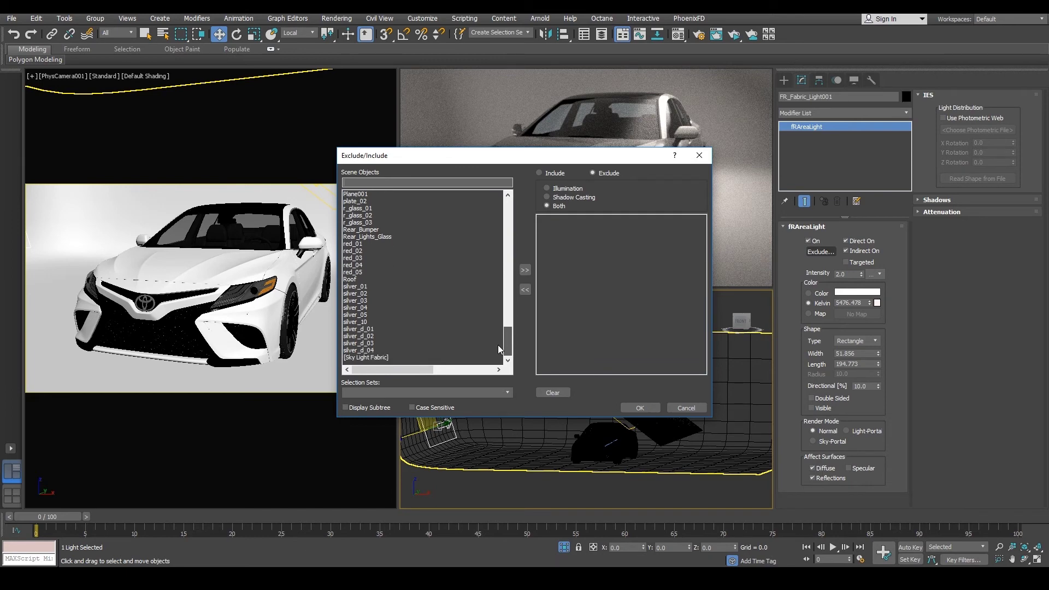
scroll(497, 293, "up", 20)
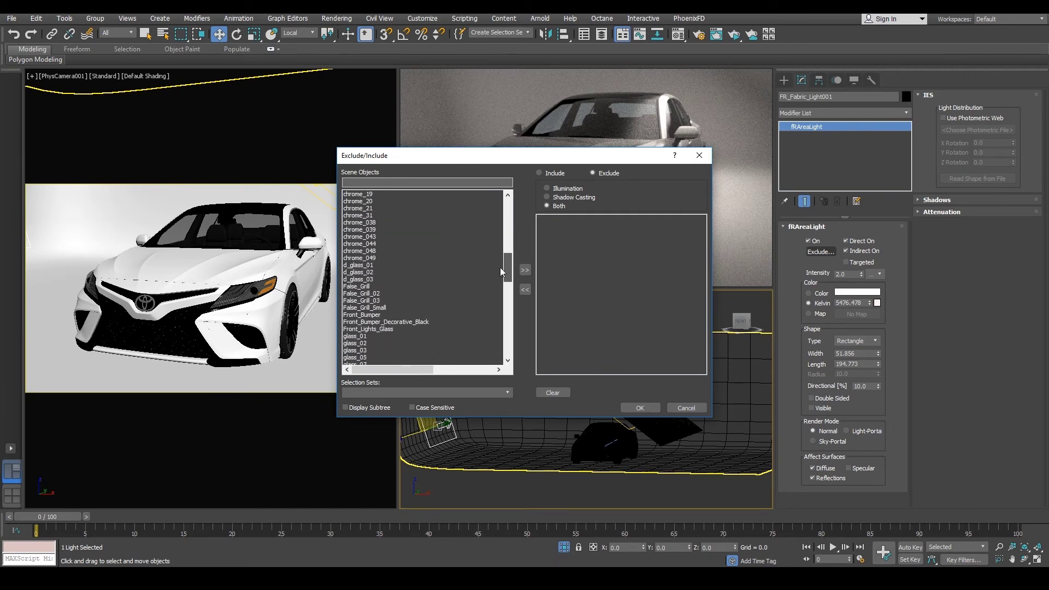
- Cancel the dialog unchanged and select the Plane001 backdrop
left_click_drag(501, 260, 496, 331)
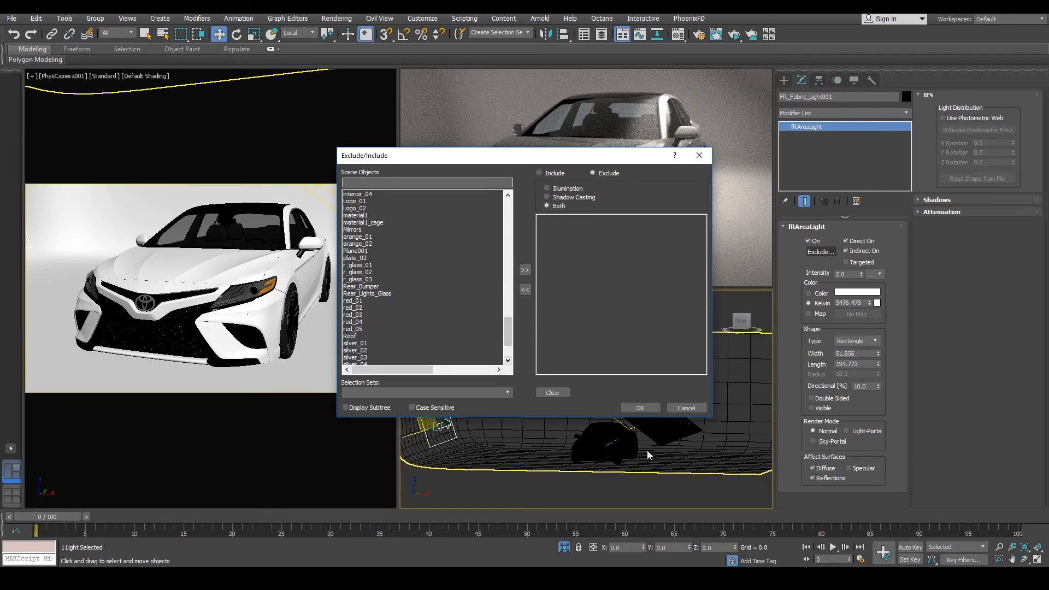
left_click(680, 409)
left_click(761, 332)
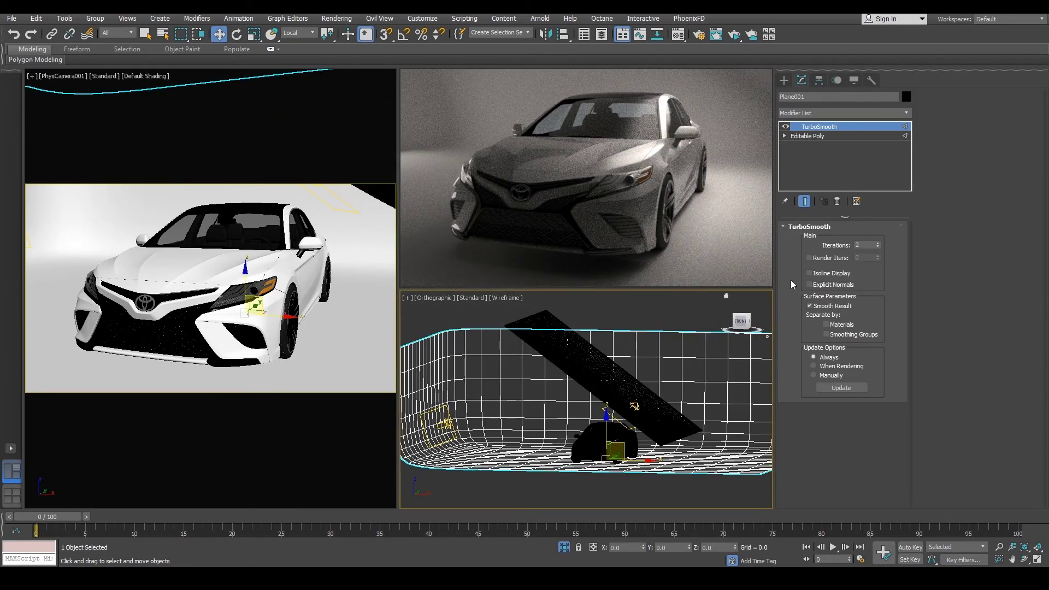
- Rename Plane001 to BACKGROUND
left_click(836, 97)
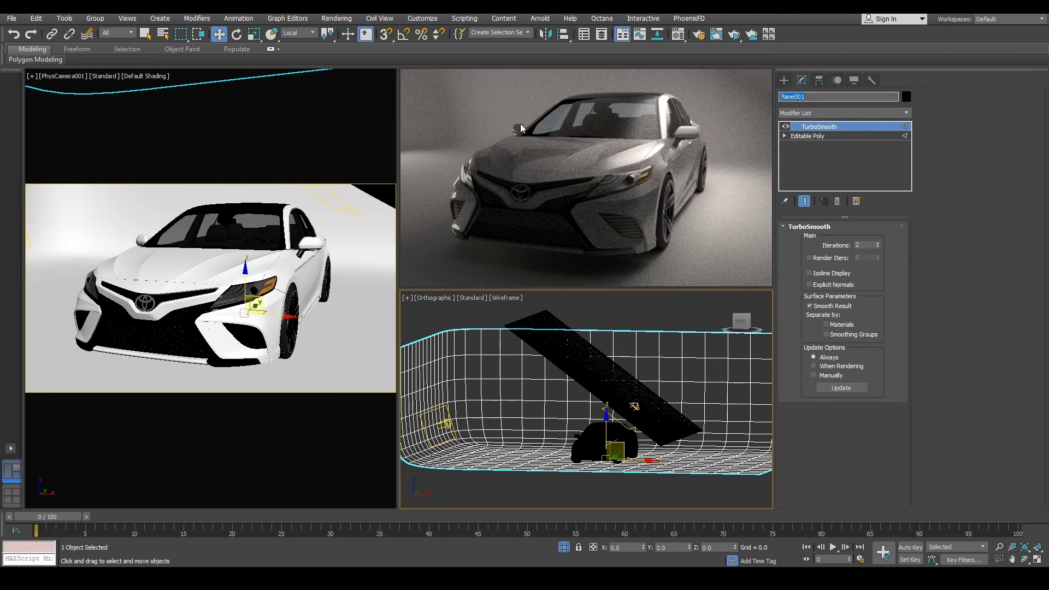
type("BACKGROUND")
key("Return")
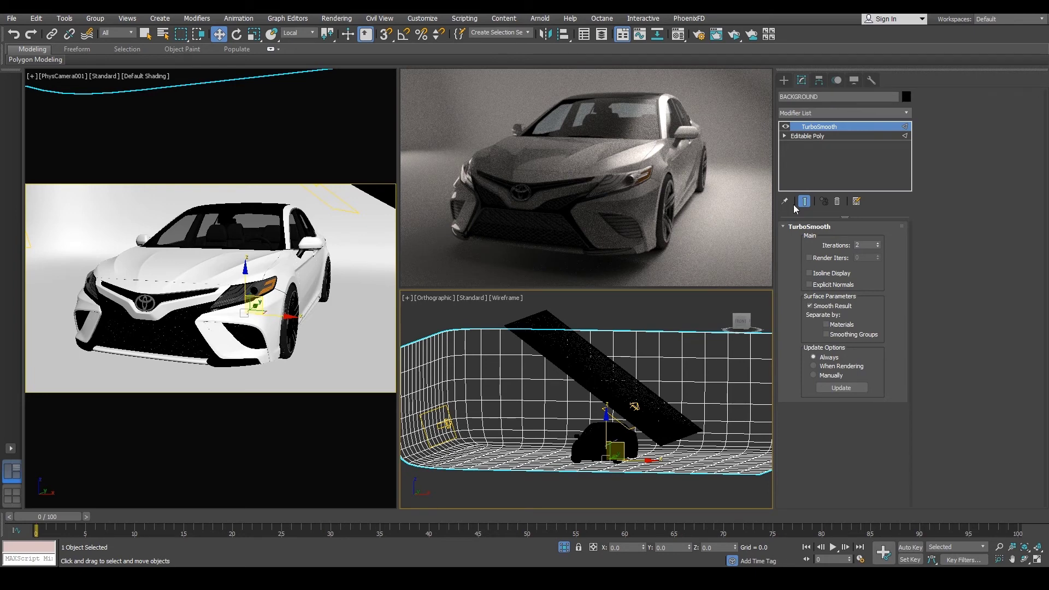
- Add BACKGROUND to FR_Fabric_Light001's Exclude list and confirm
left_click(447, 422)
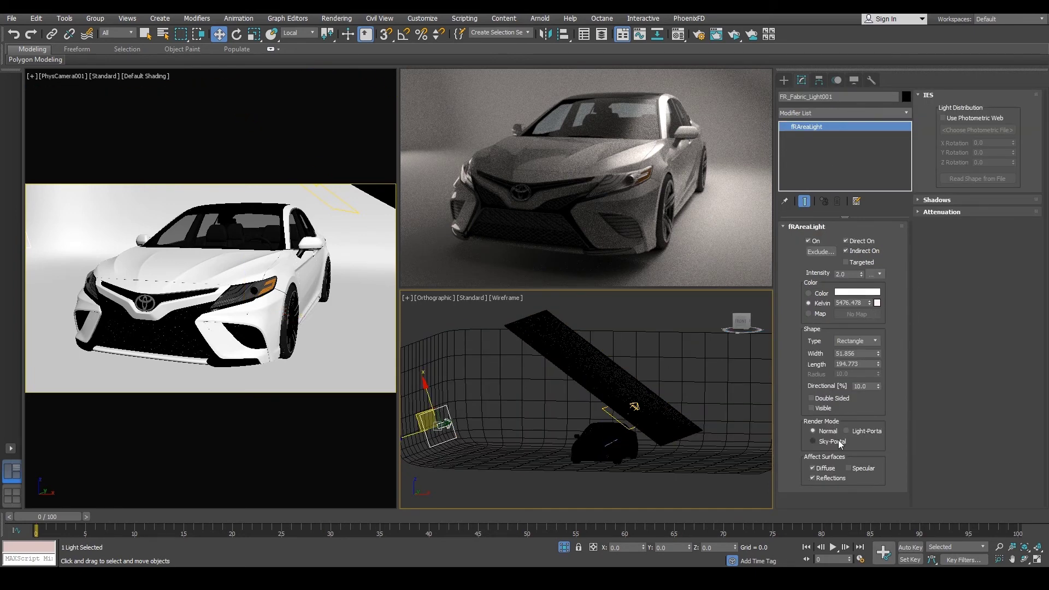
left_click(820, 252)
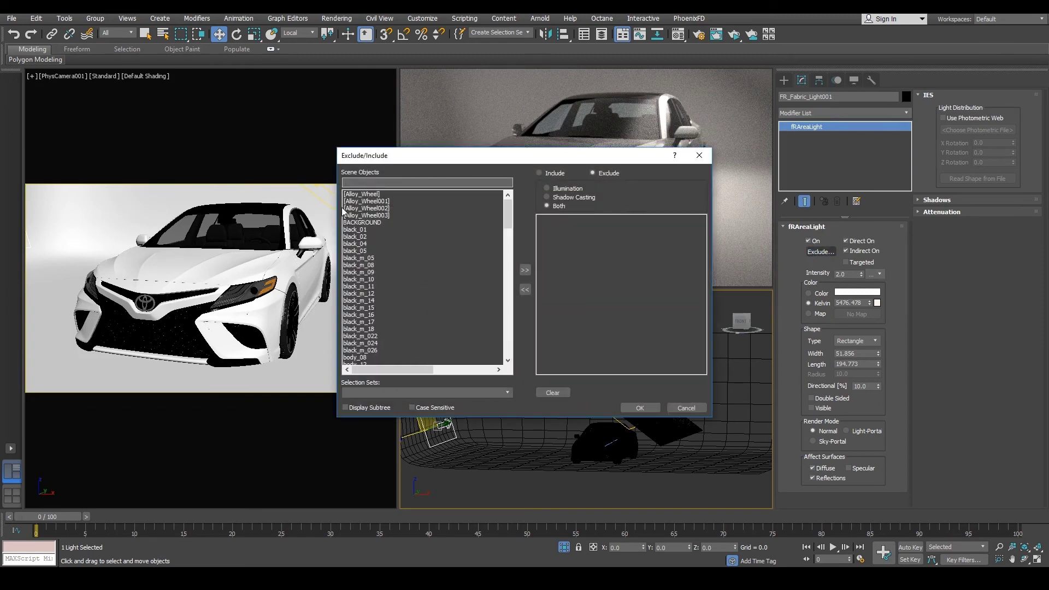
left_click(525, 270)
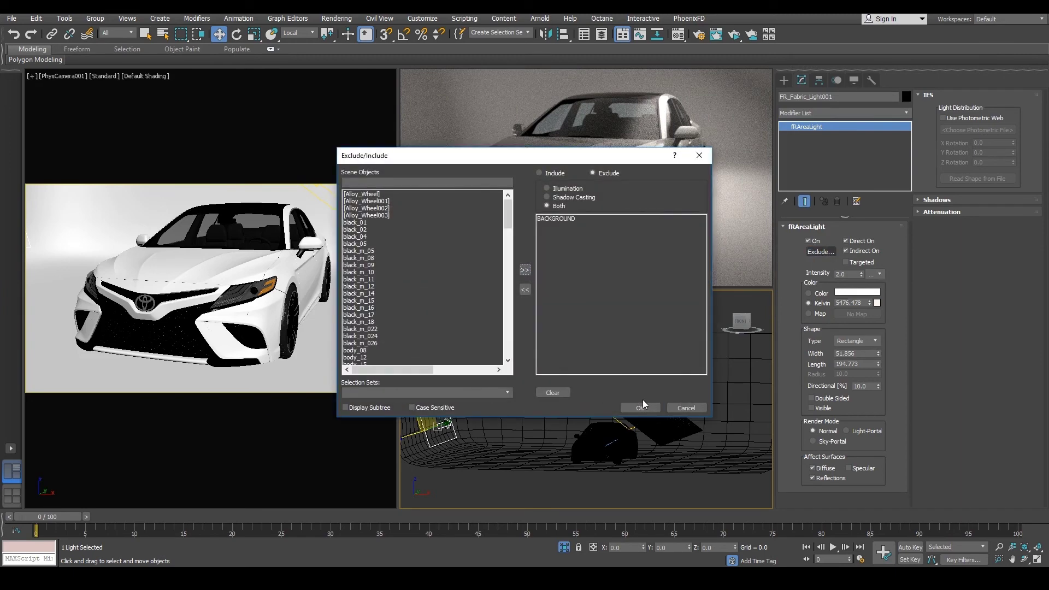
left_click(639, 408)
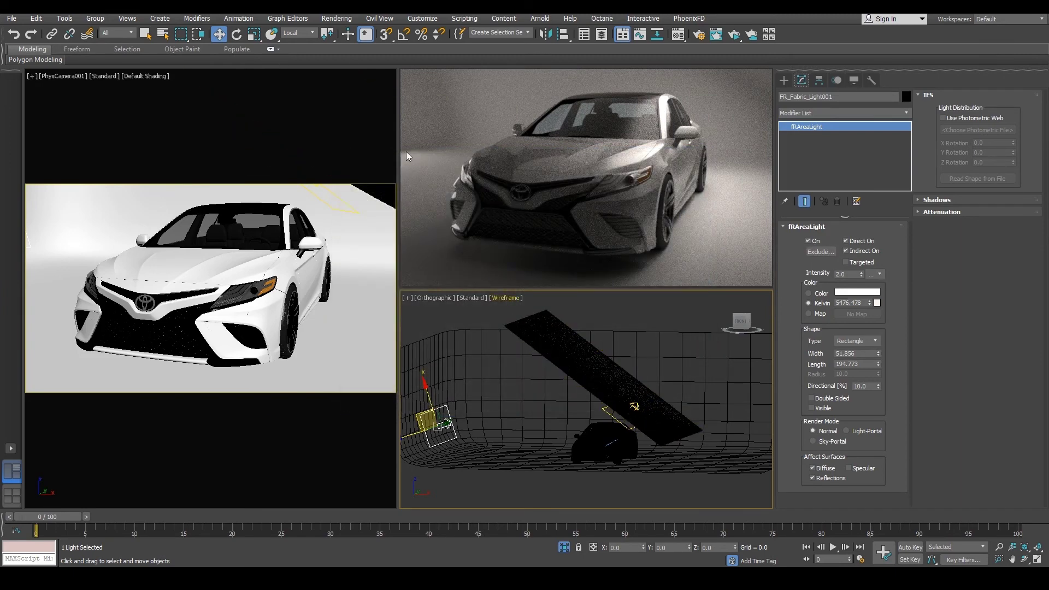
left_click(425, 99)
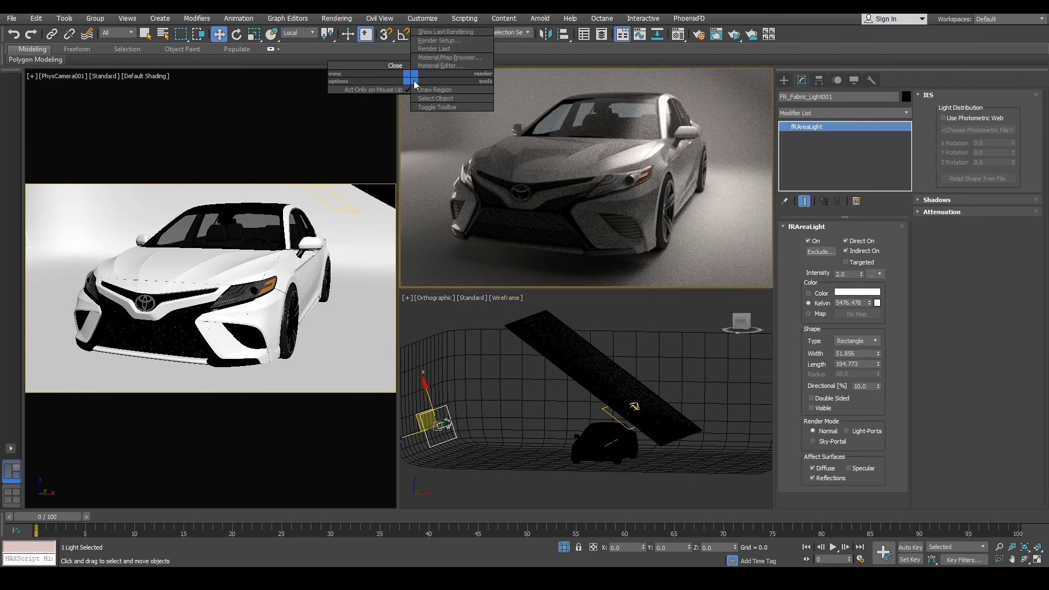
- Run ActiveShade through PhysCamera001 in the top-right view and move FR_Fabric_Light001 to X 52.55
key("c")
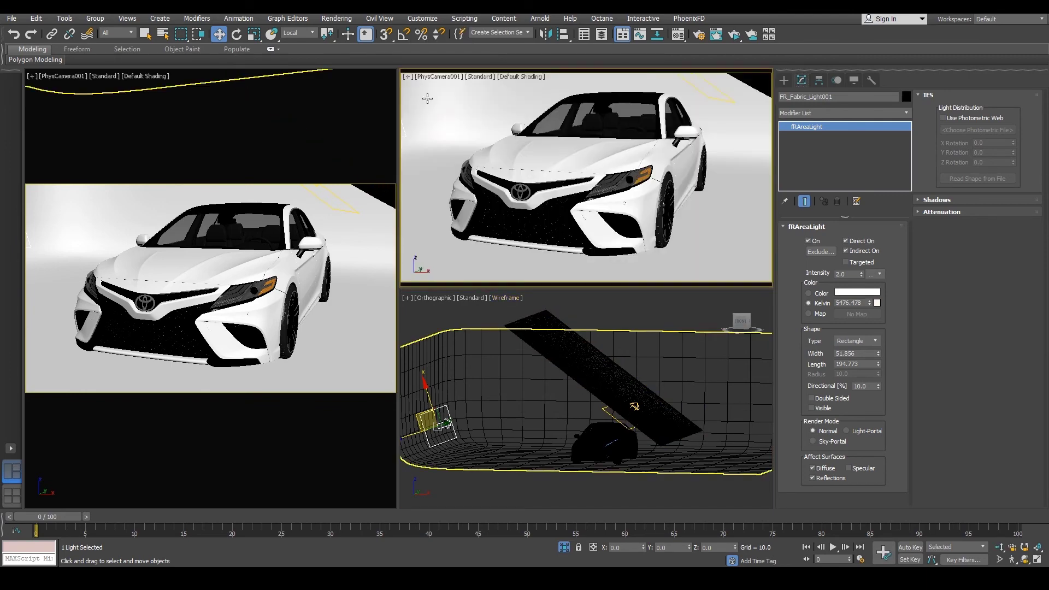
left_click(443, 79)
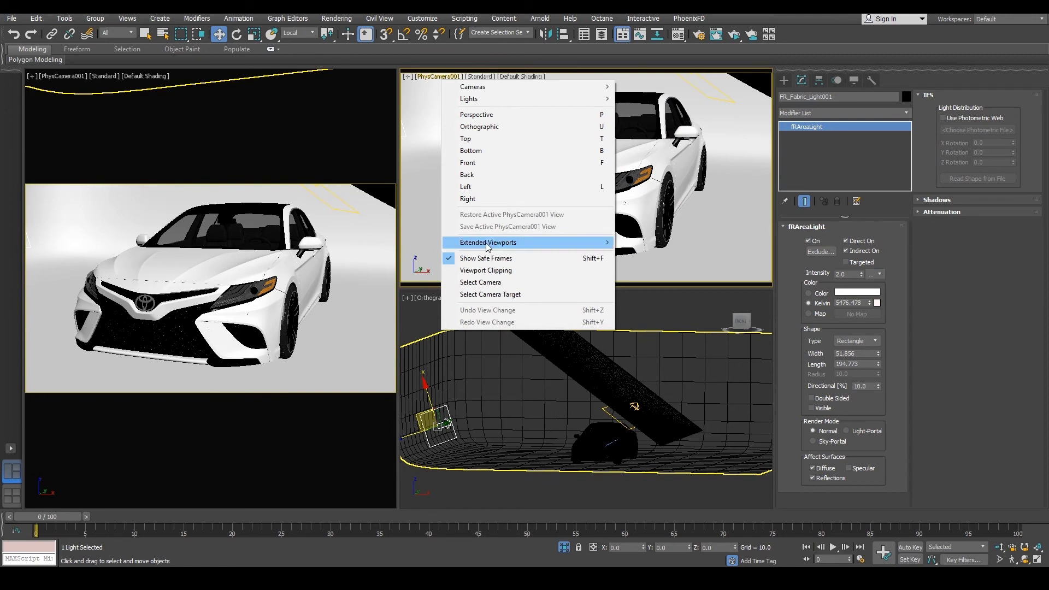
mouse_move(488, 247)
left_click(666, 282)
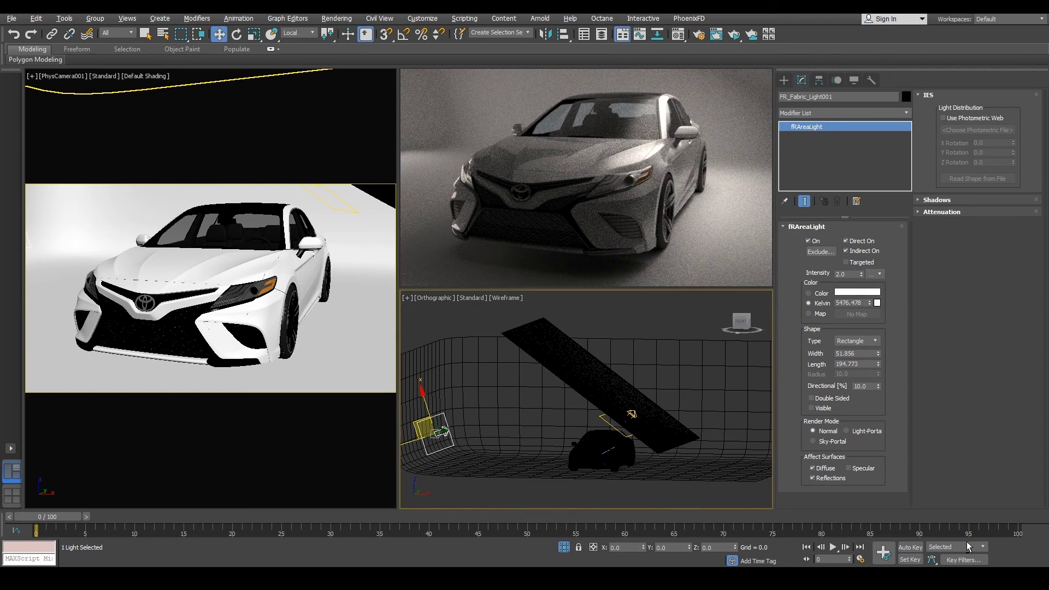
left_click_drag(440, 430, 492, 353)
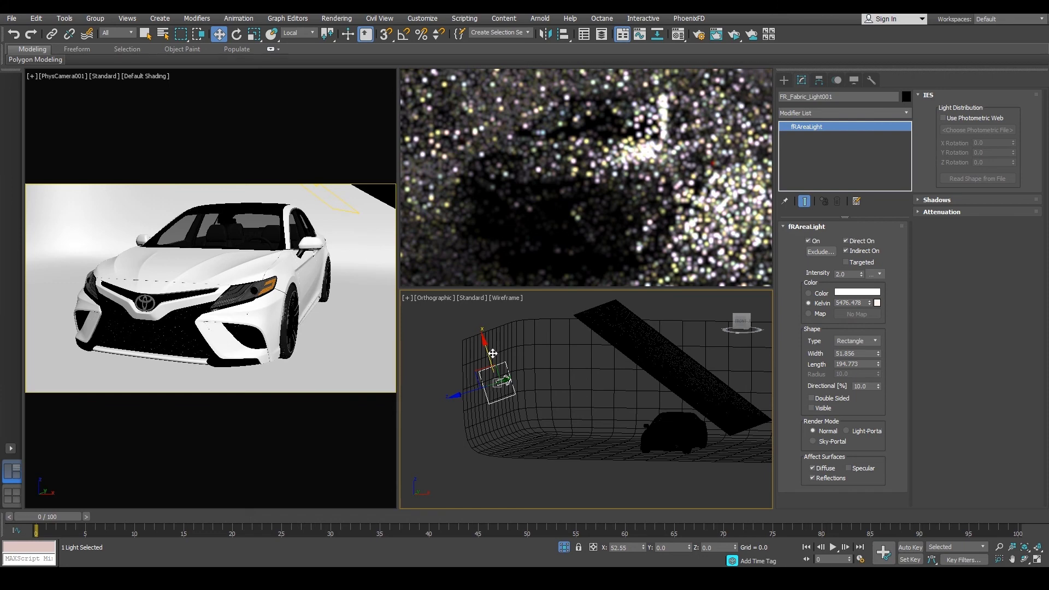
- Drag FR_Fabric_Light001 further right, closer to the BACKGROUND backdrop's edge
left_click_drag(492, 353, 513, 358)
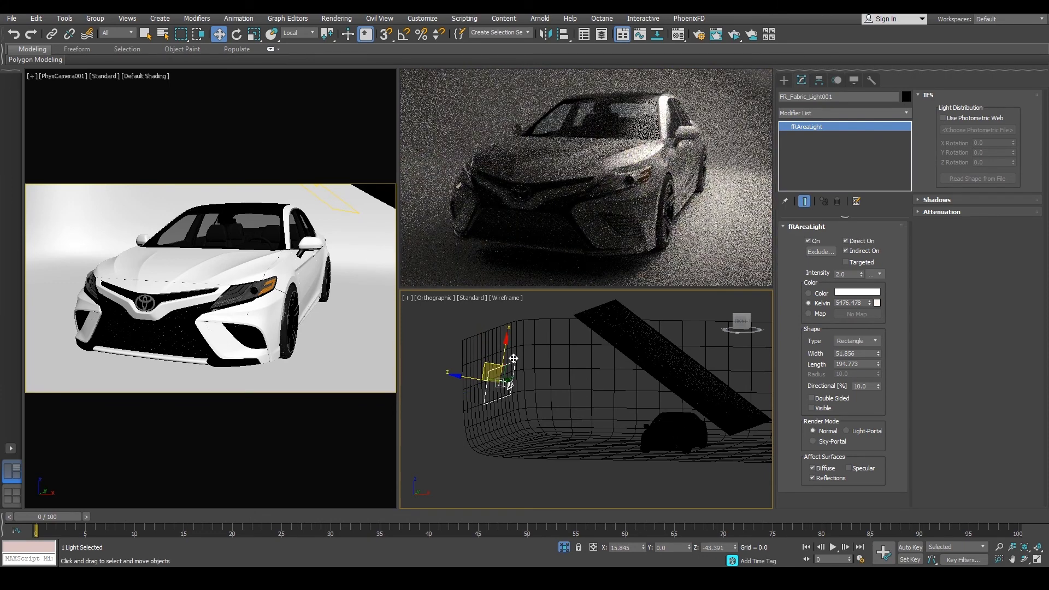
left_click_drag(513, 358, 529, 355)
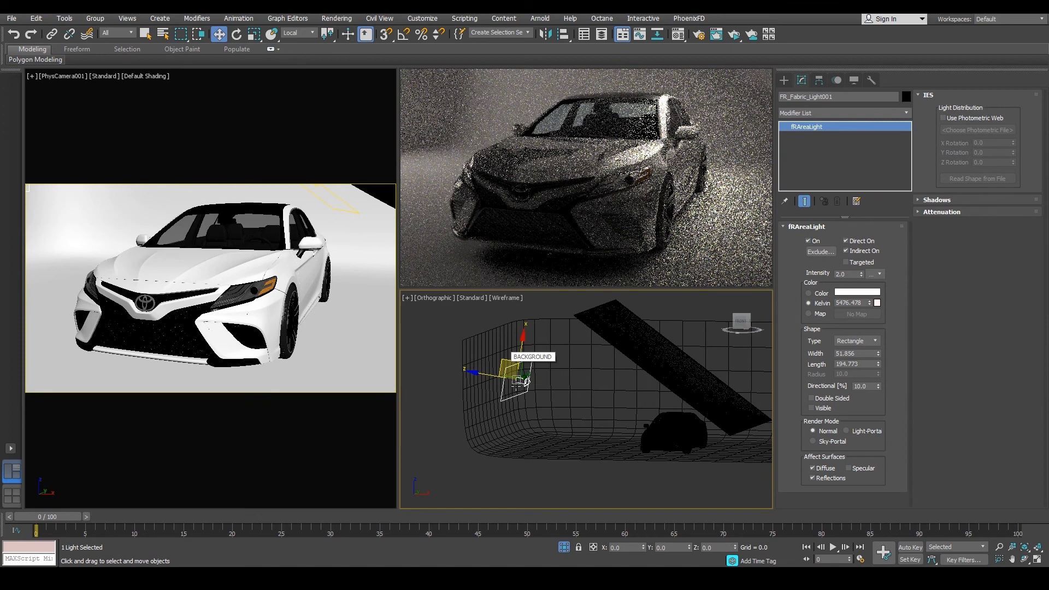
key("e")
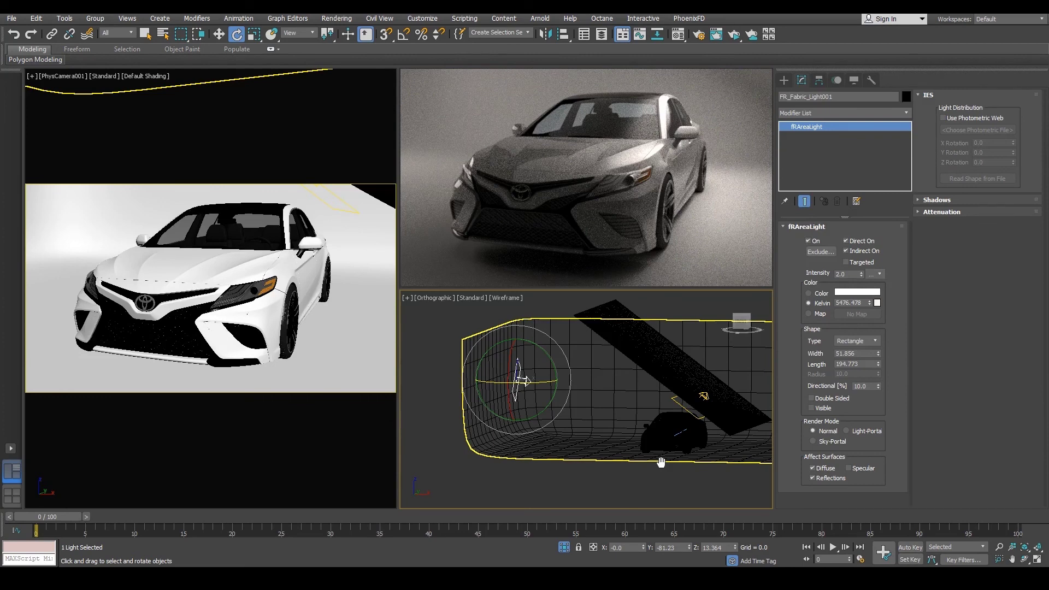
middle_click_drag(661, 463, 660, 454)
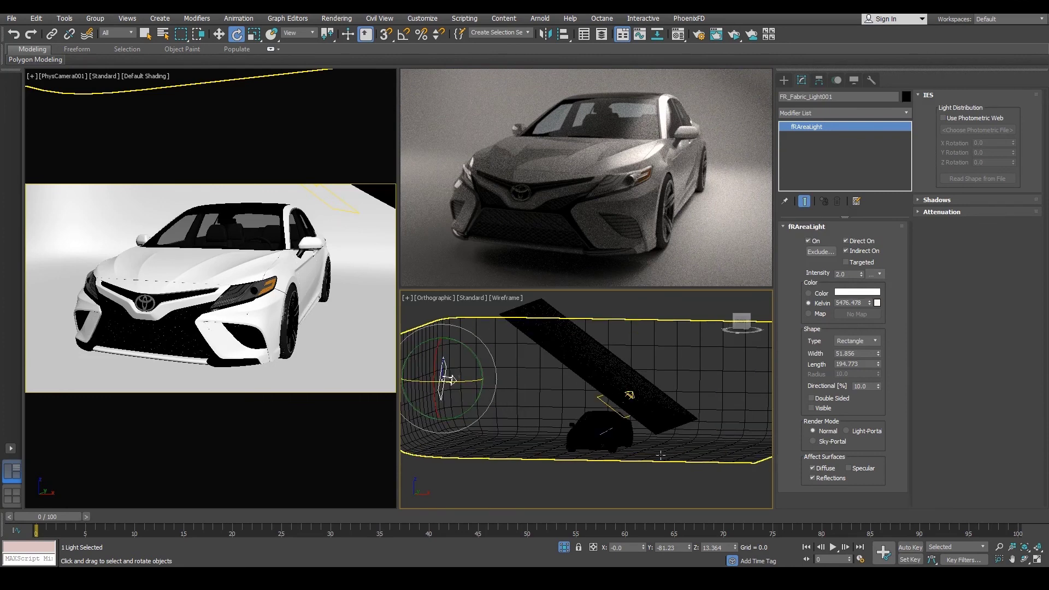